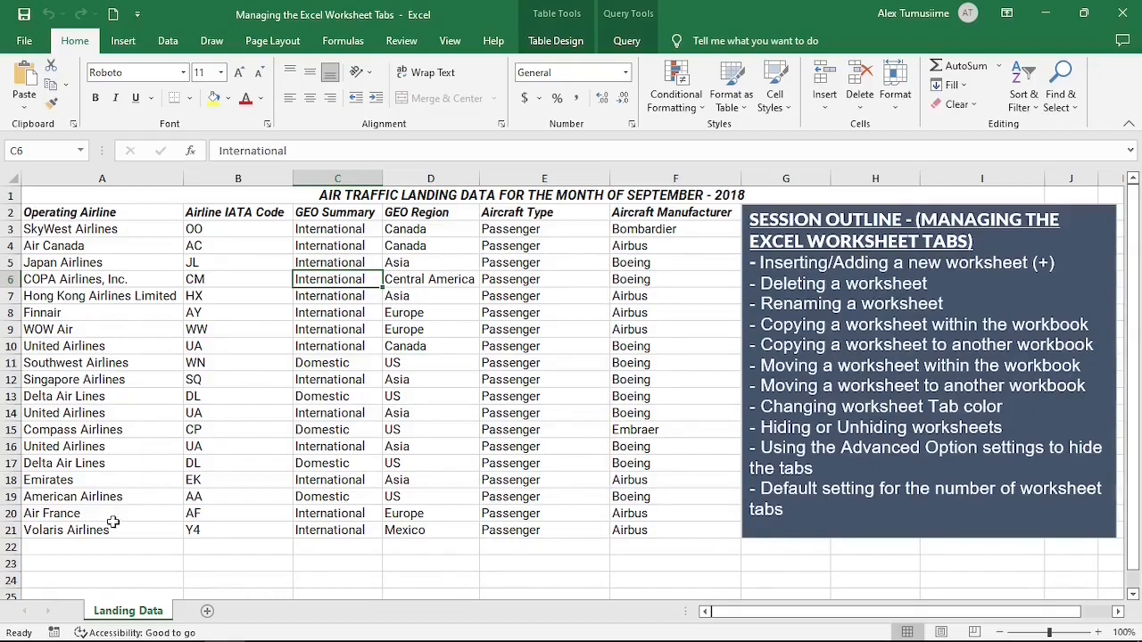
pyautogui.rightClick(138, 617)
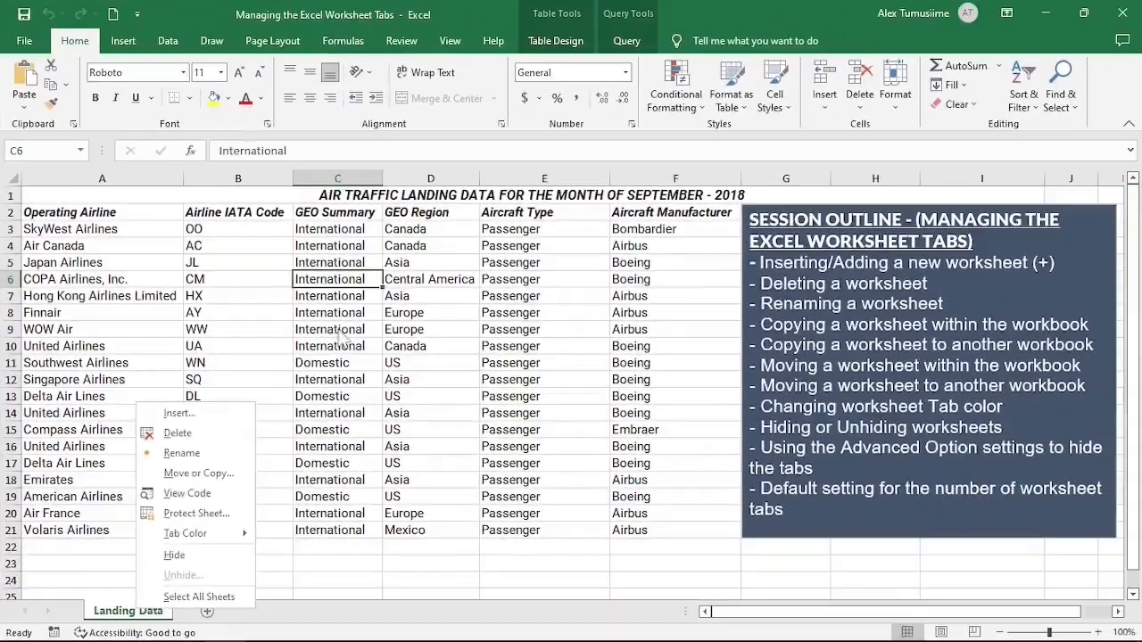
pyautogui.click(512, 175)
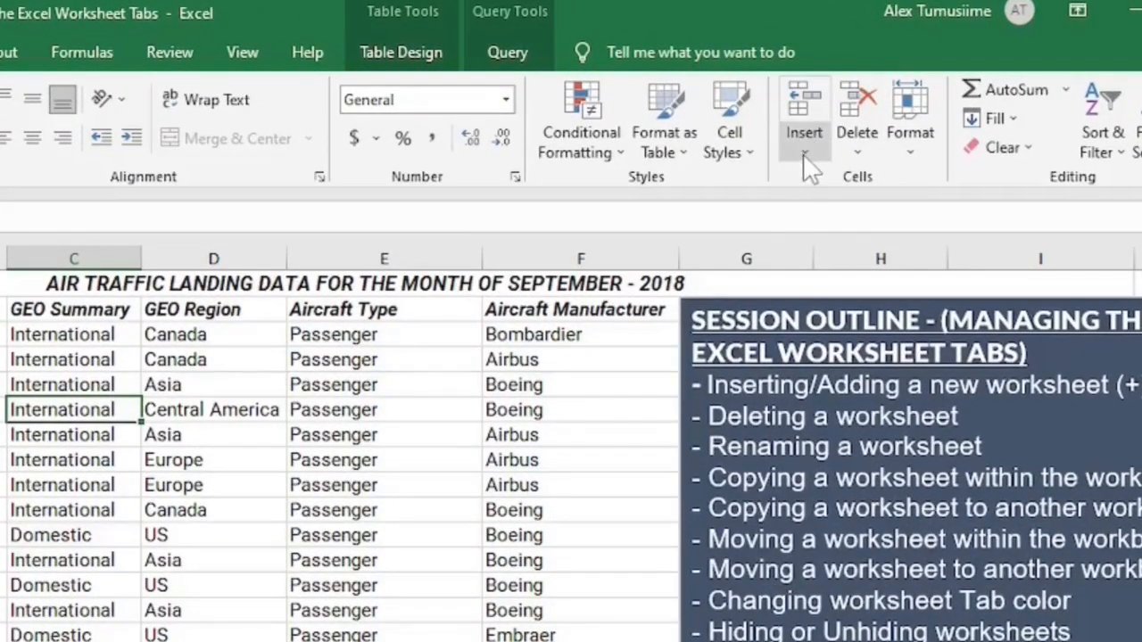
pyautogui.click(804, 154)
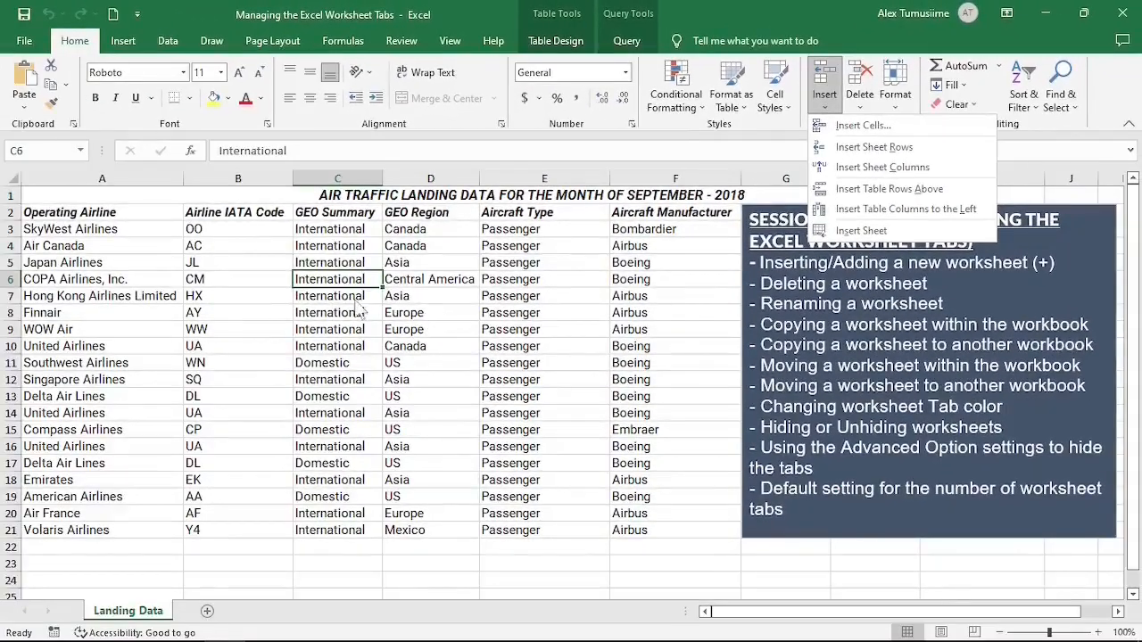
pyautogui.press('Escape')
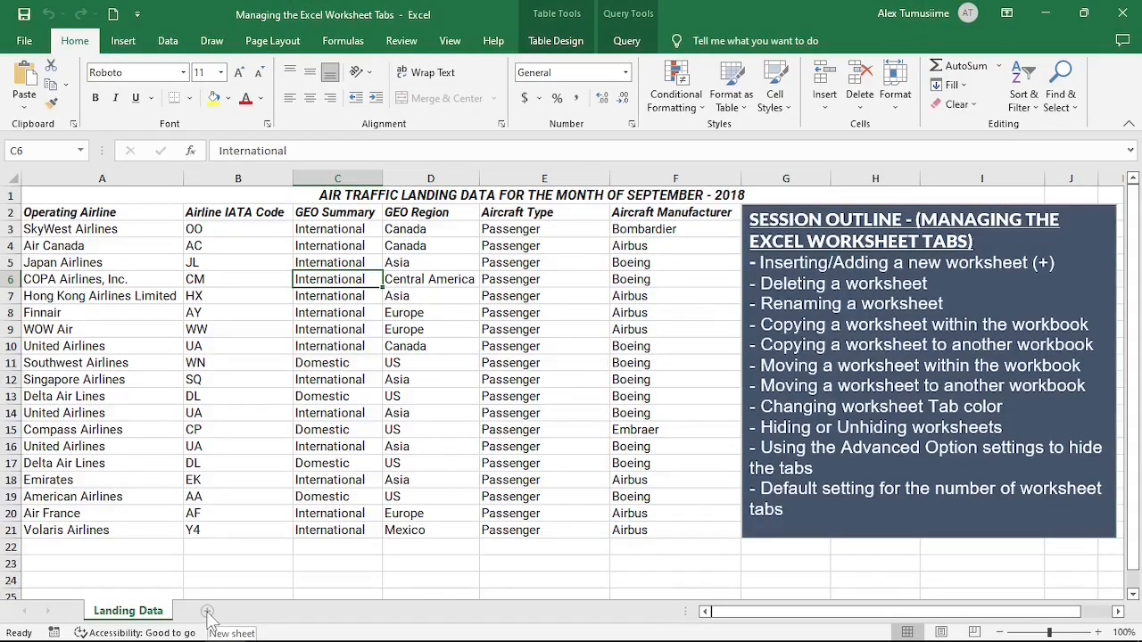
pyautogui.rightClick(133, 614)
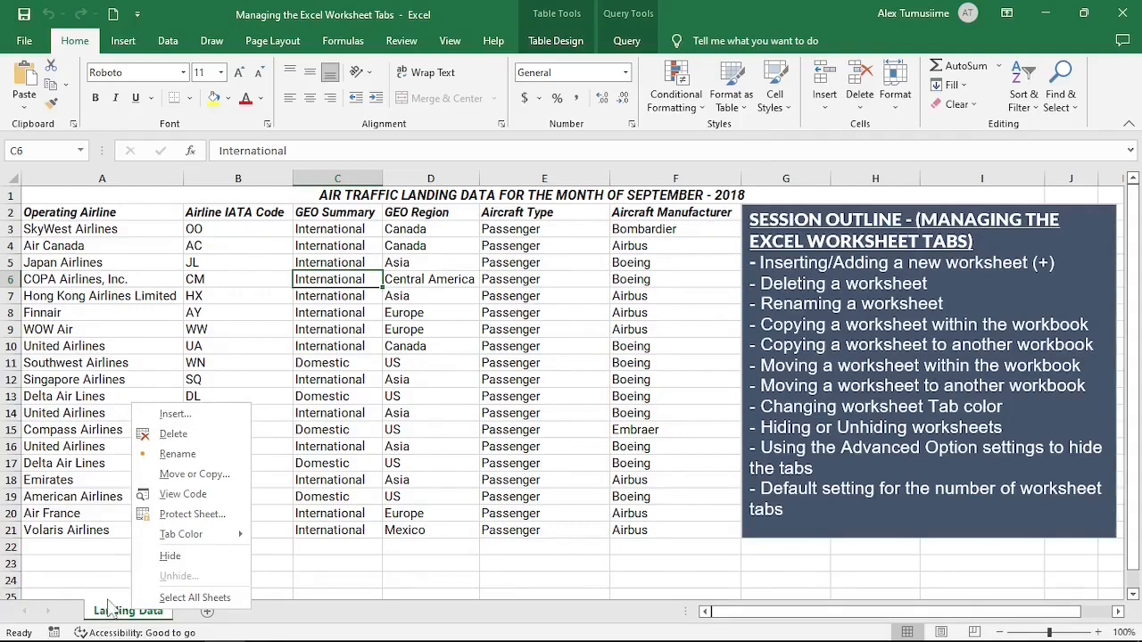
pyautogui.press('Escape')
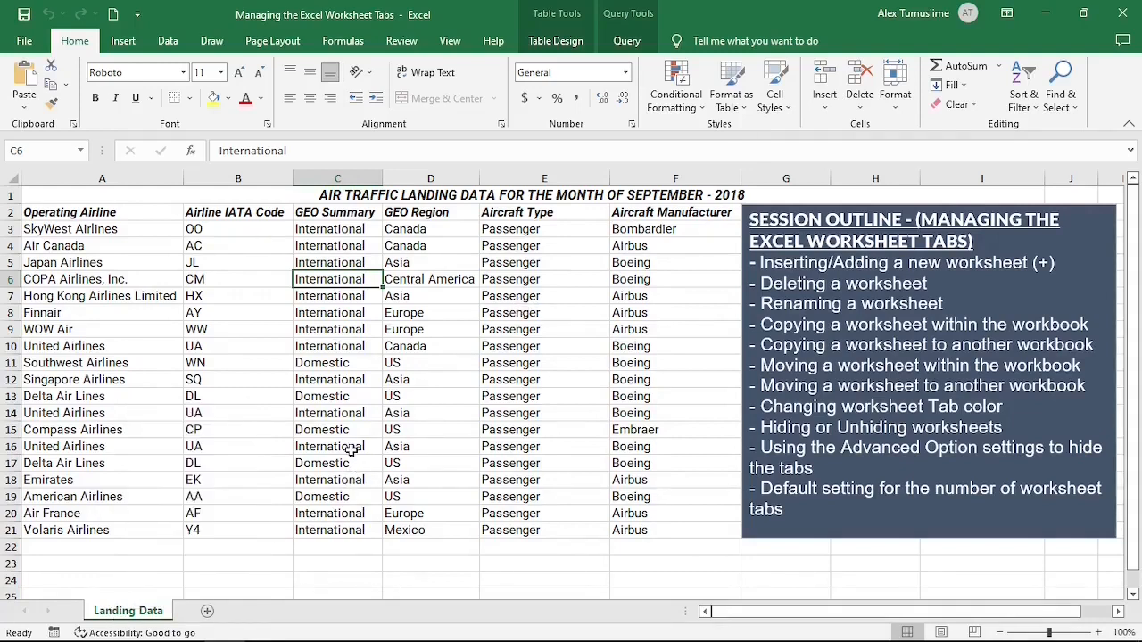
# Insert a blank worksheet in front of the Landing Data sheet, using the general Worksheet template.
pyautogui.rightClick(126, 621)
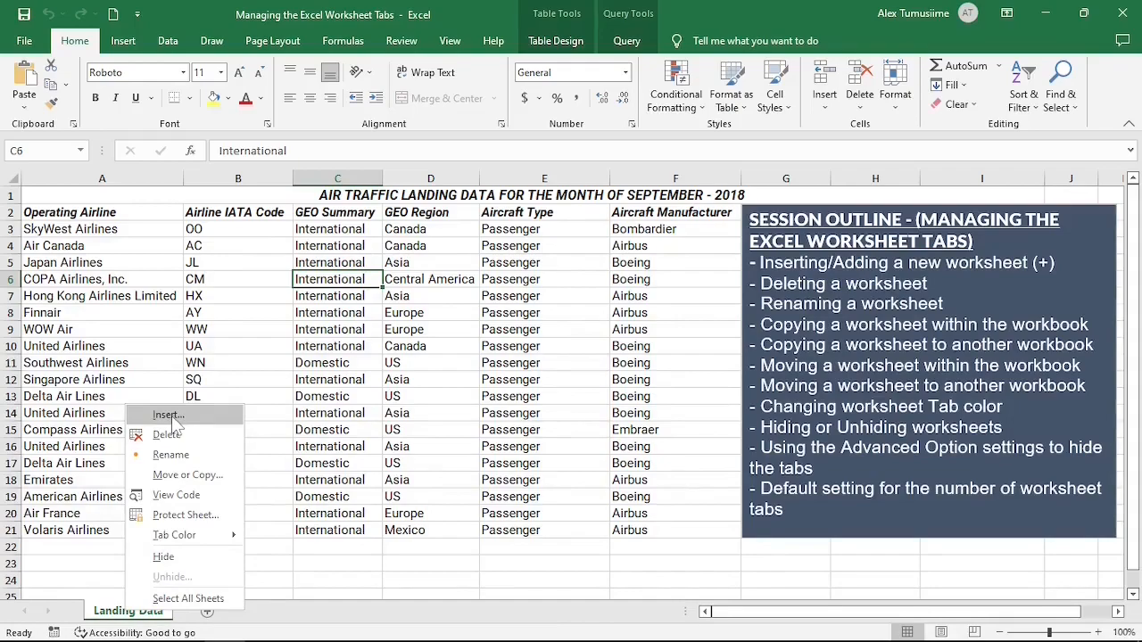
pyautogui.click(169, 415)
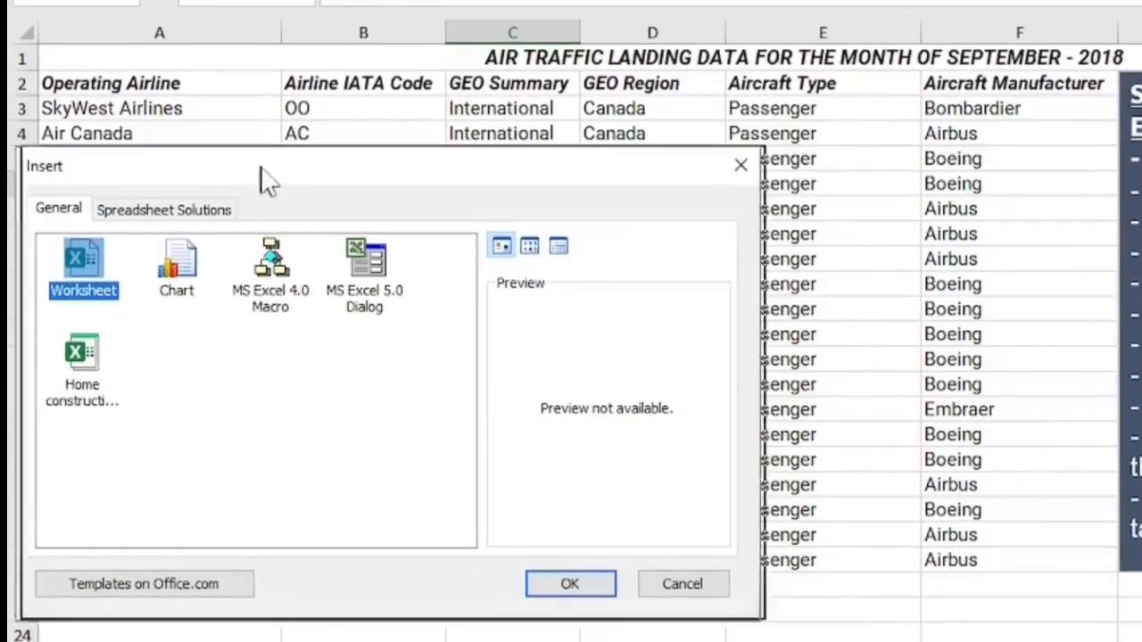
pyautogui.moveTo(267, 179); pyautogui.dragTo(414, 161)
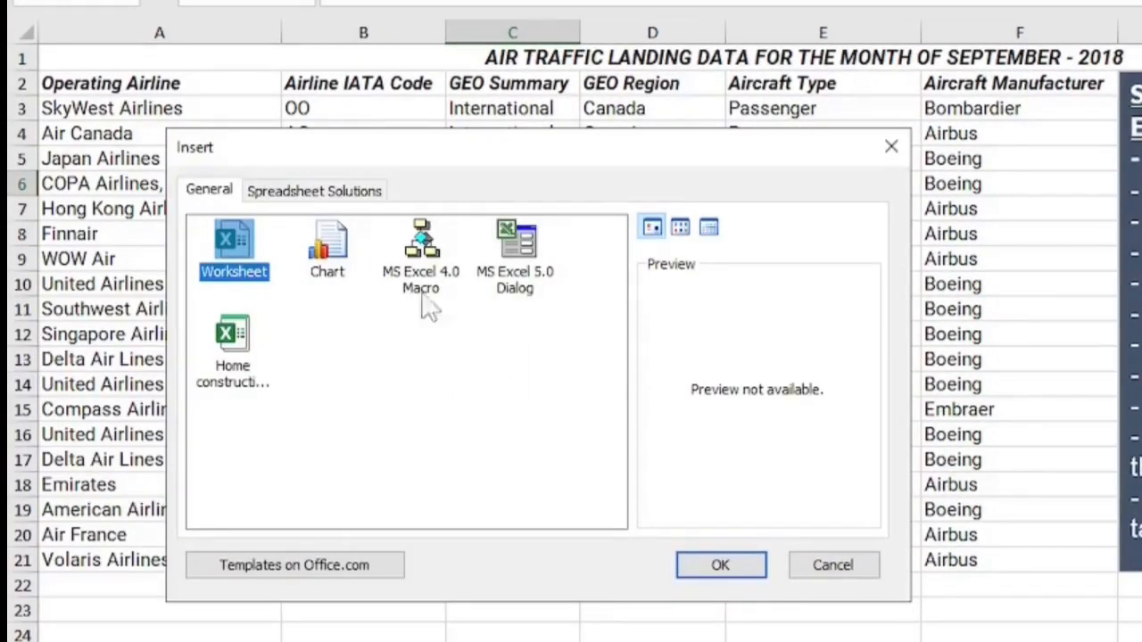
pyautogui.click(731, 562)
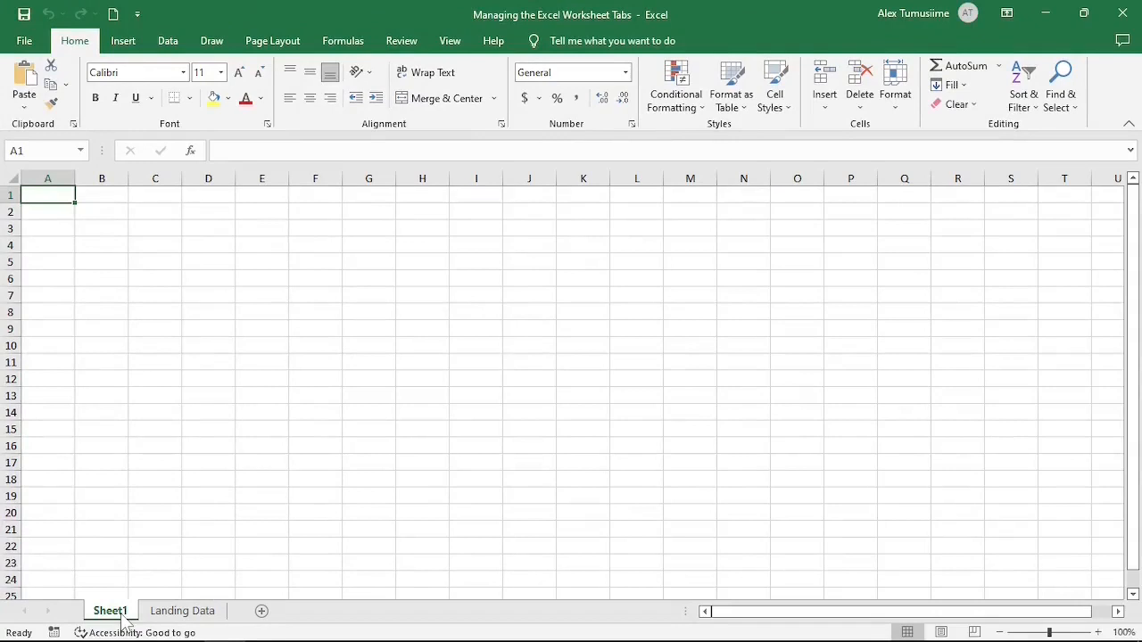
# Insert a second blank worksheet directly before the Landing Data sheet and another one directly after it.
pyautogui.click(183, 611)
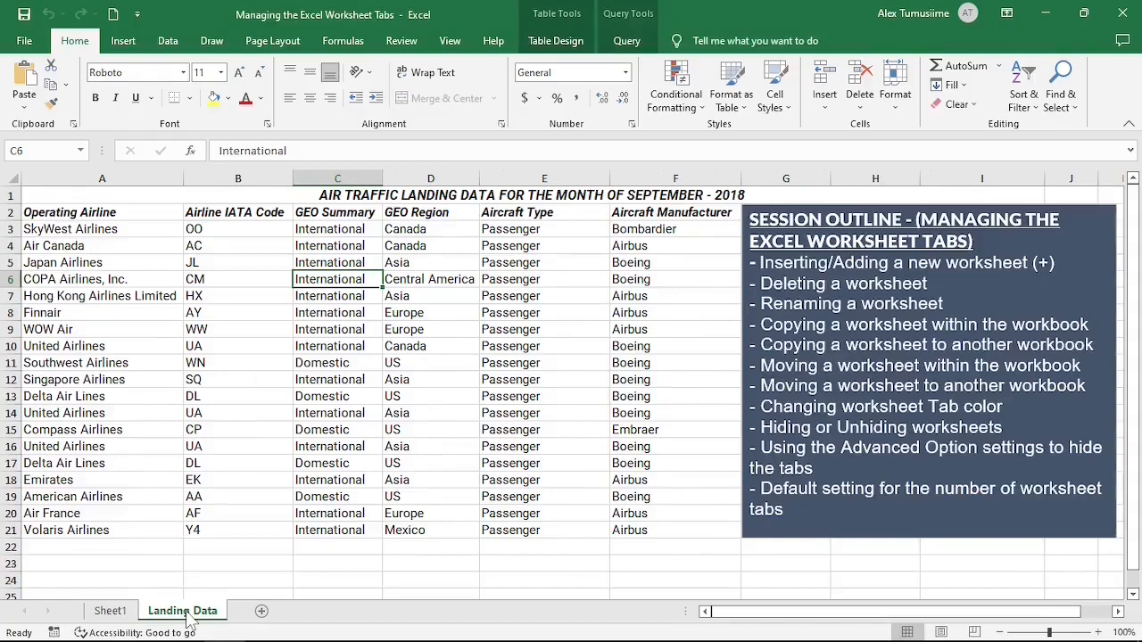
pyautogui.click(826, 112)
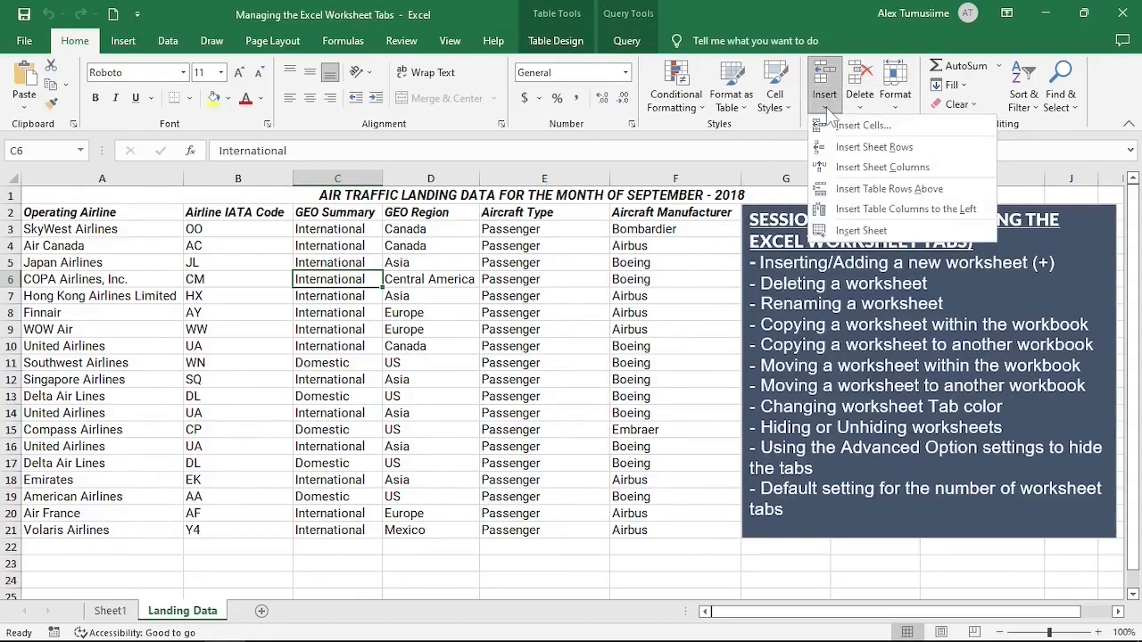
pyautogui.click(863, 232)
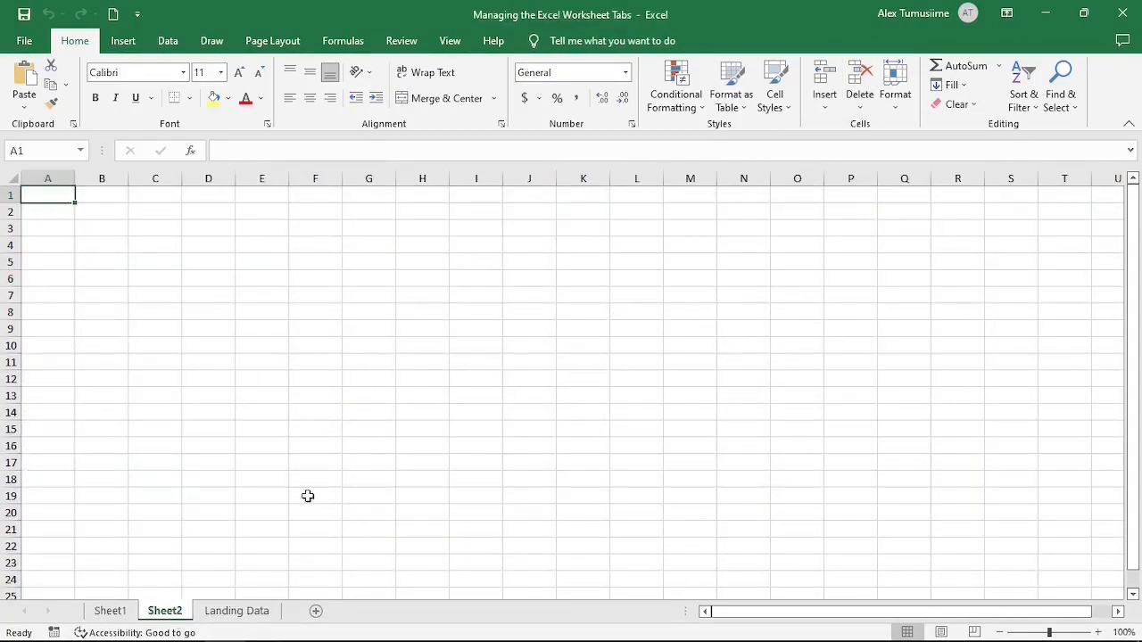
pyautogui.click(241, 616)
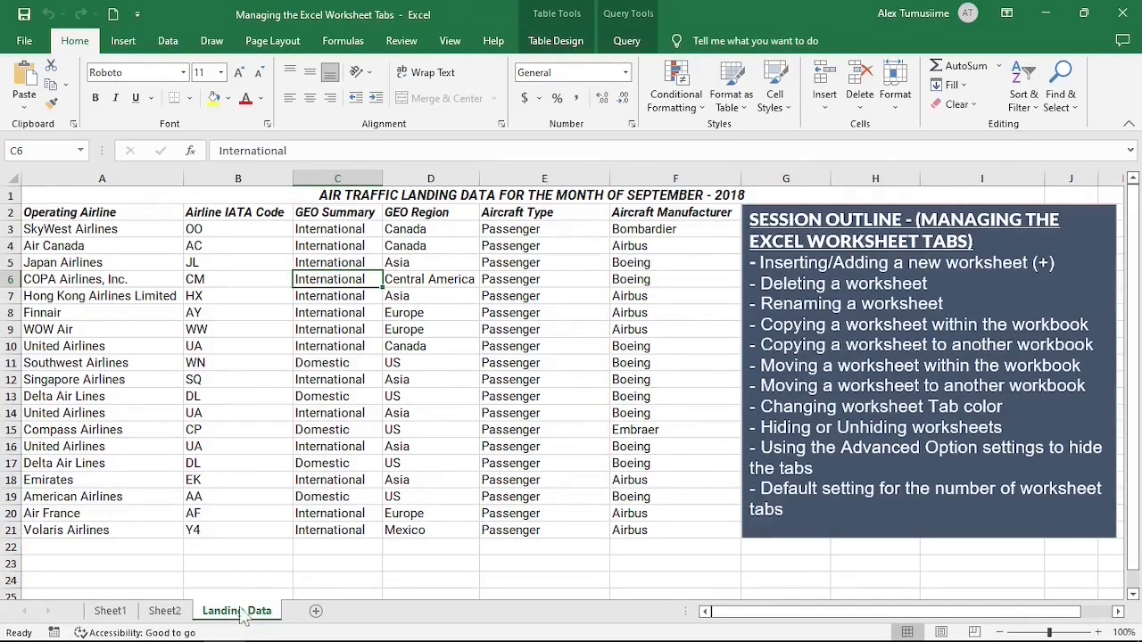
pyautogui.click(317, 612)
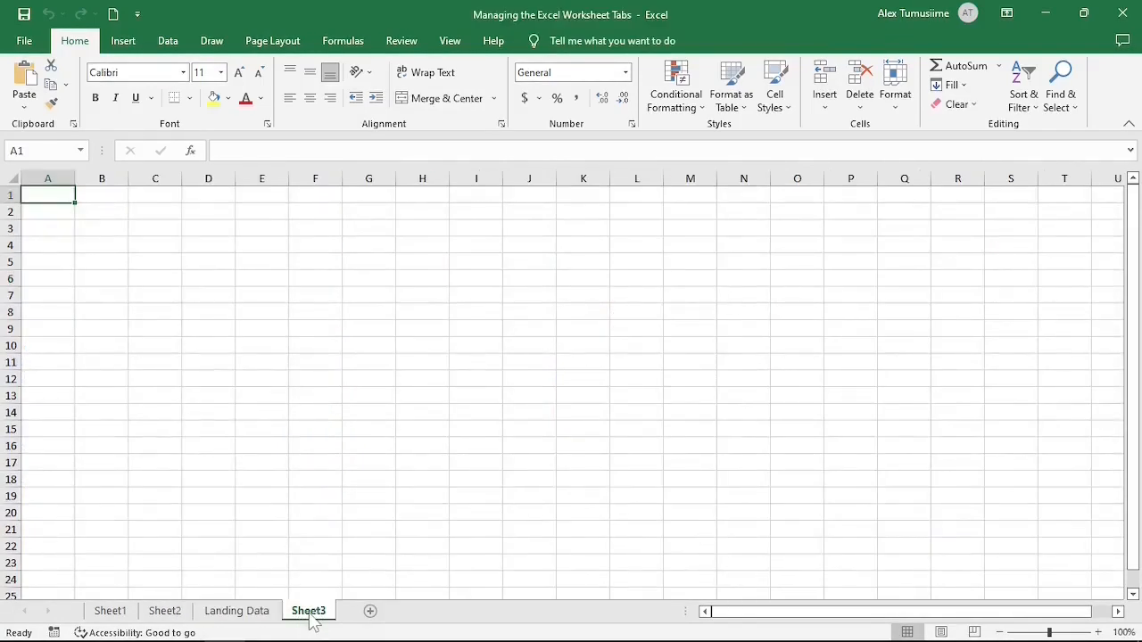
# Delete the blank worksheet Sheet3 that follows the Landing Data sheet.
pyautogui.click(250, 613)
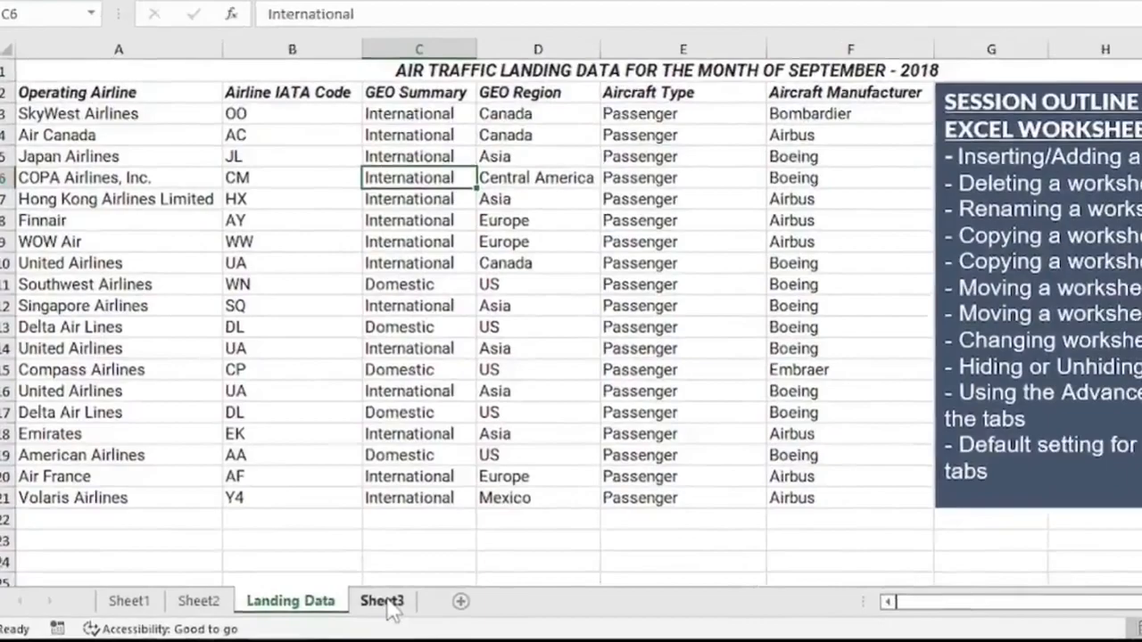
pyautogui.rightClick(320, 612)
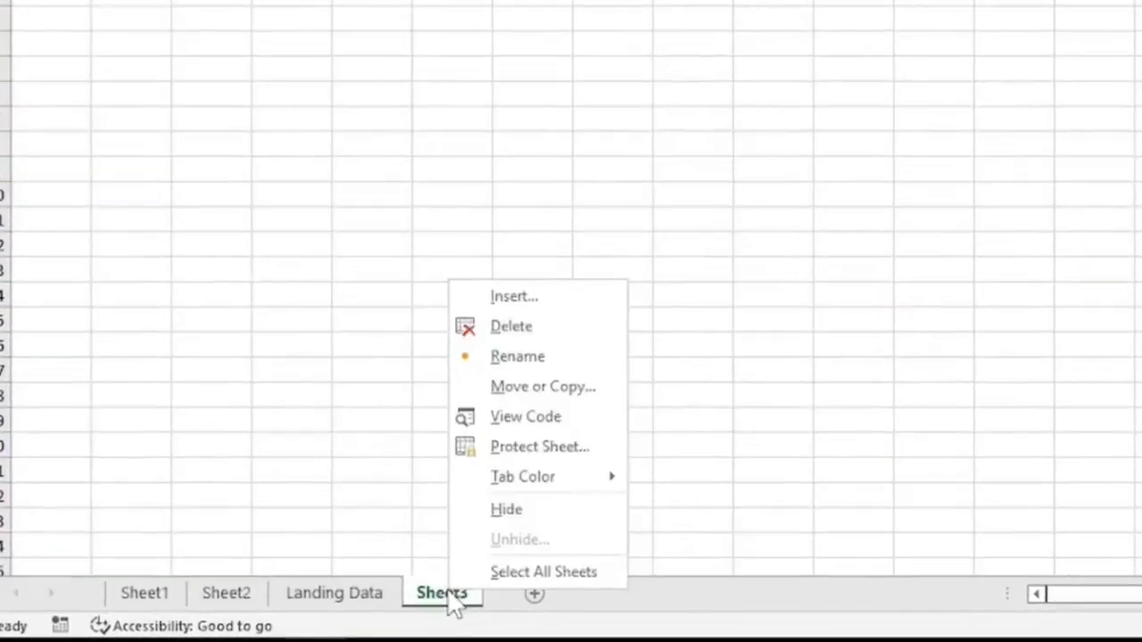
pyautogui.click(526, 328)
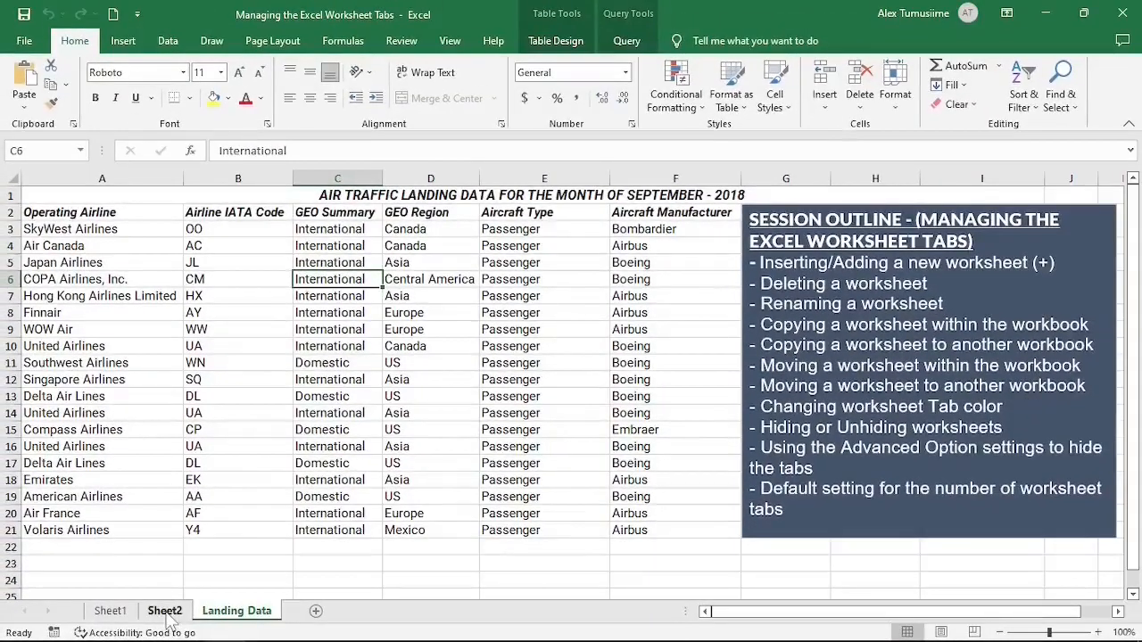
pyautogui.click(165, 612)
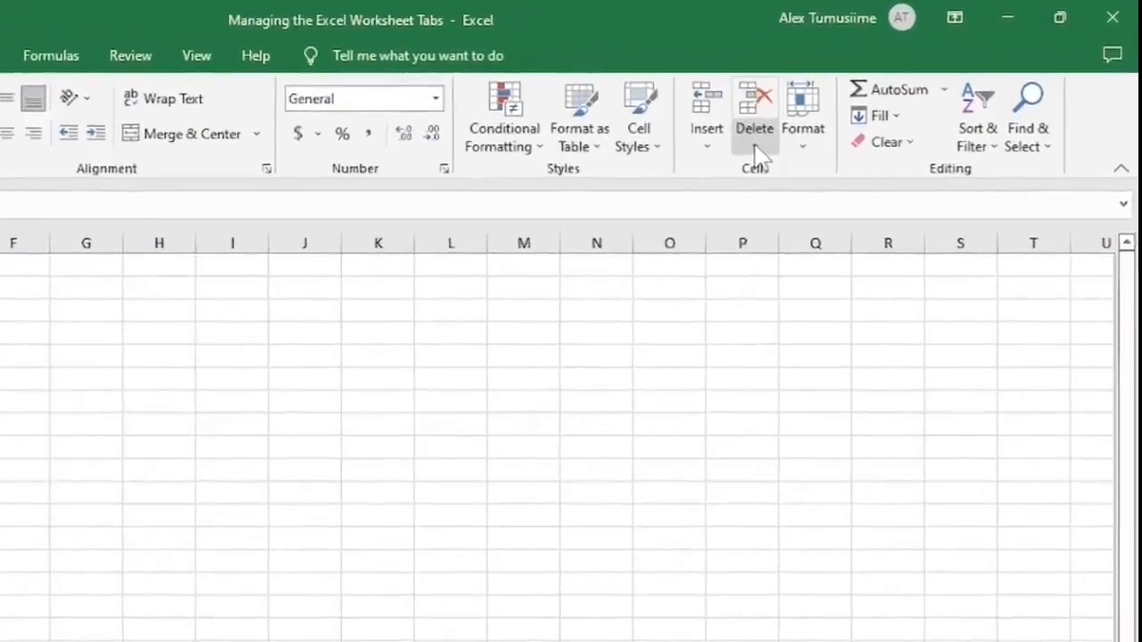
pyautogui.click(859, 107)
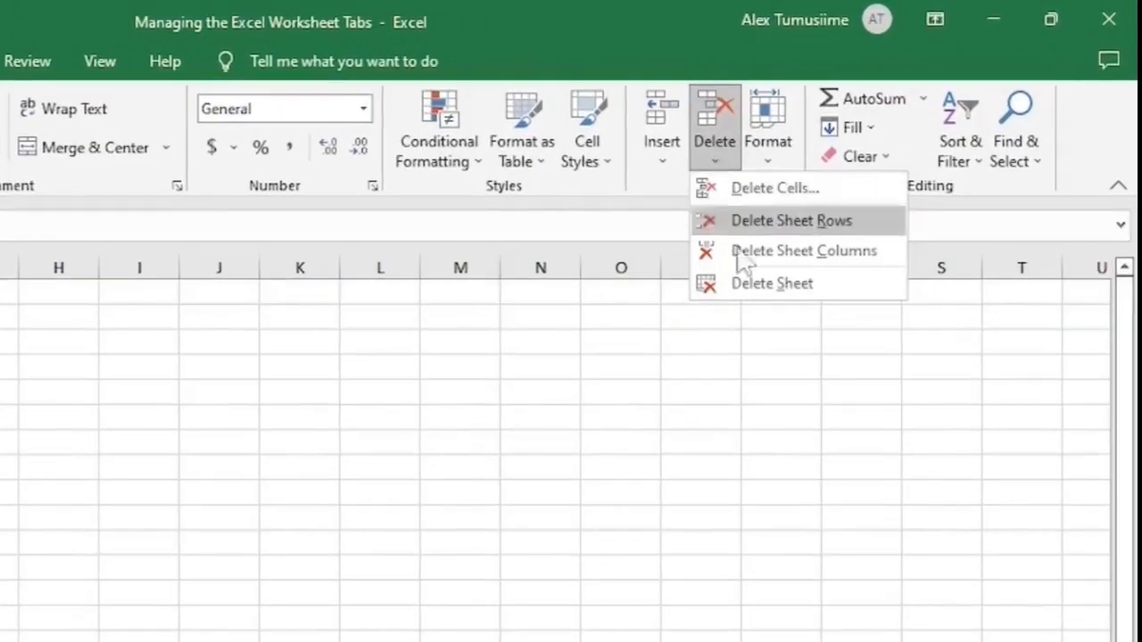
pyautogui.click(765, 298)
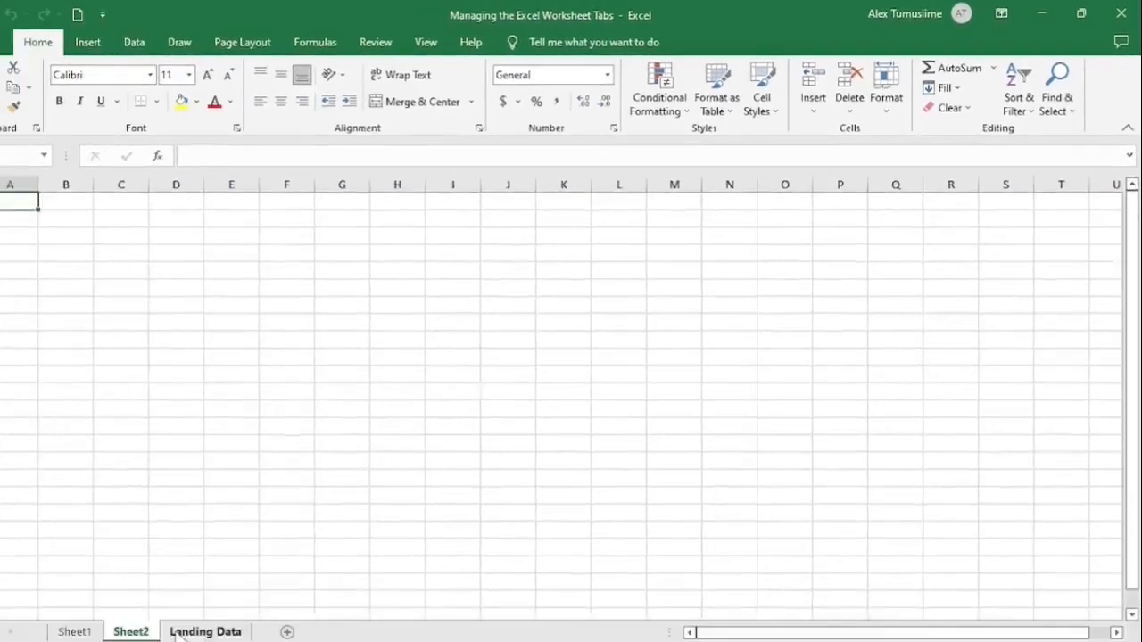
pyautogui.click(235, 612)
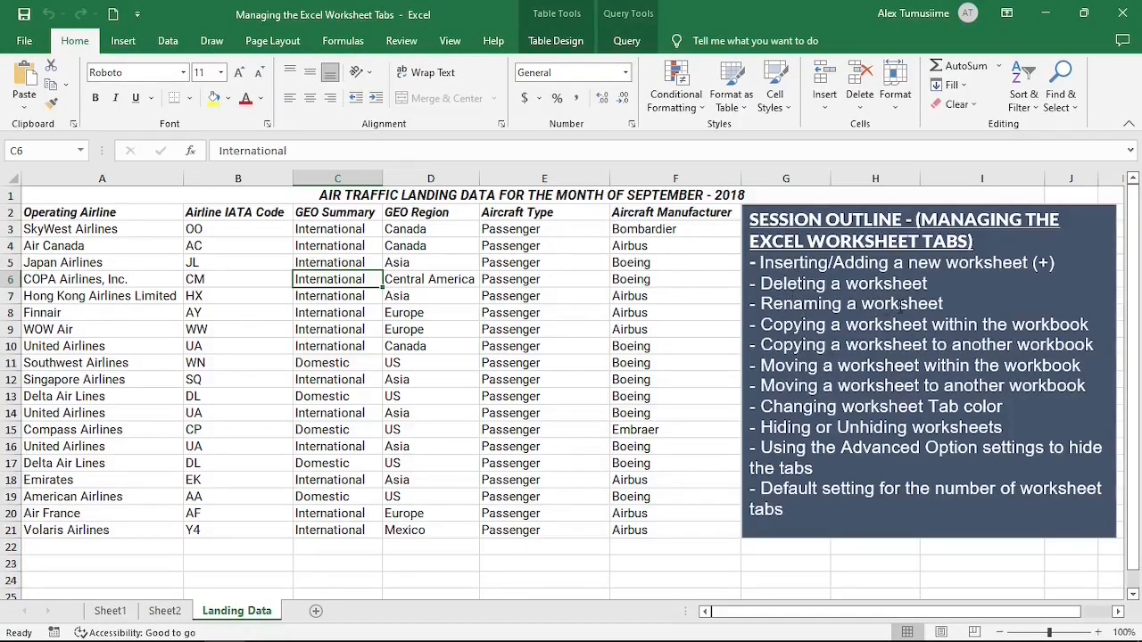
# Rename the worksheet Sheet1 as Revenue.
pyautogui.rightClick(113, 612)
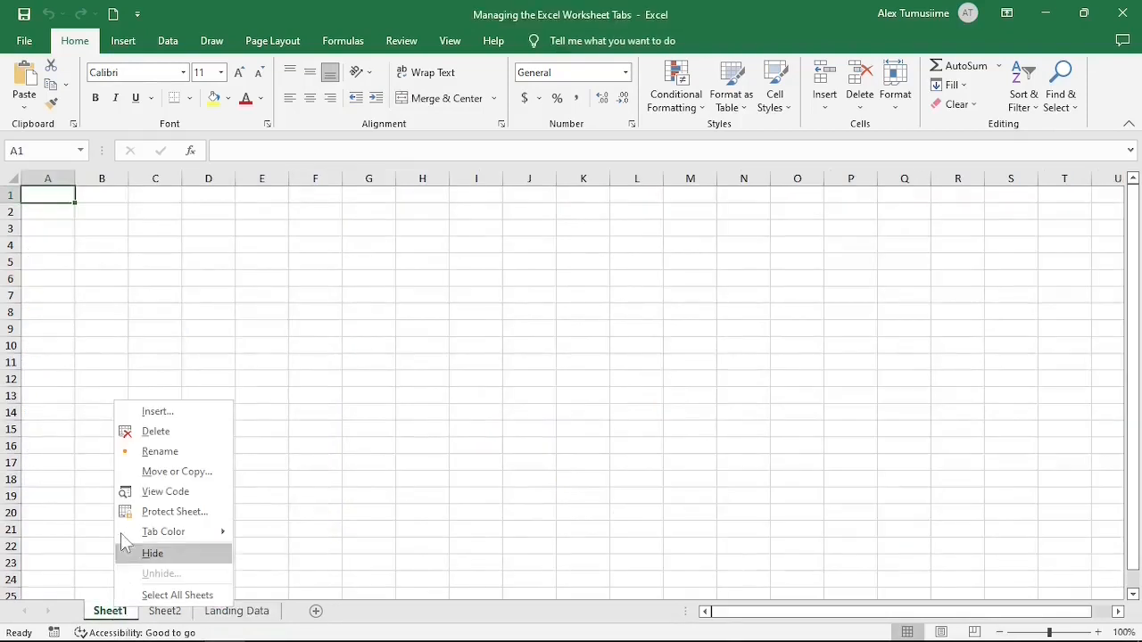
pyautogui.click(158, 453)
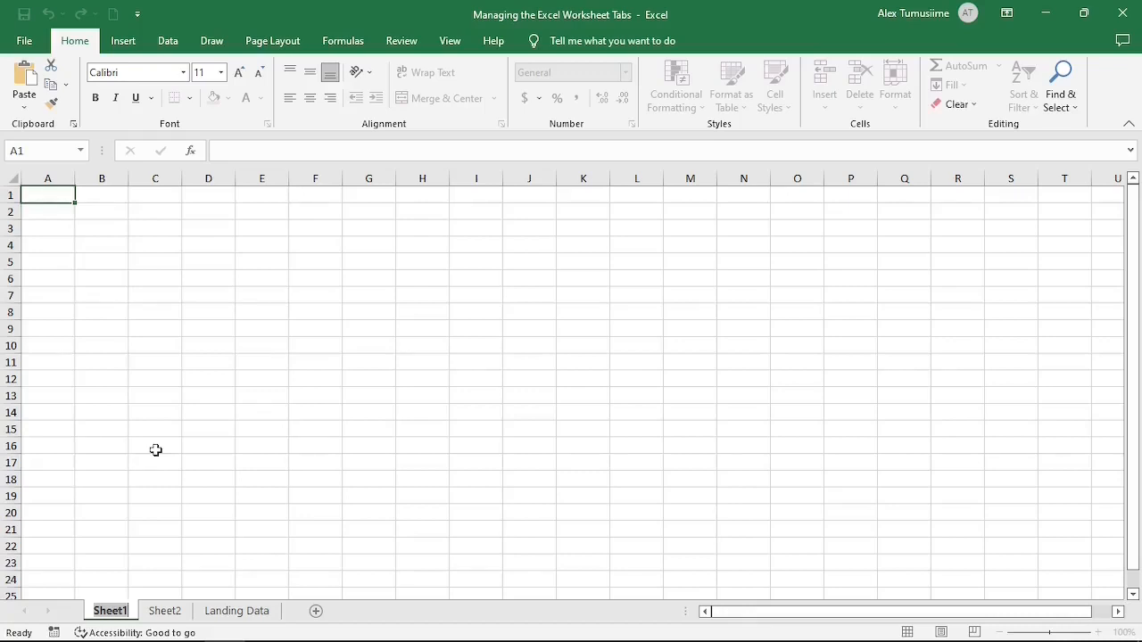
pyautogui.press('BackSpace')
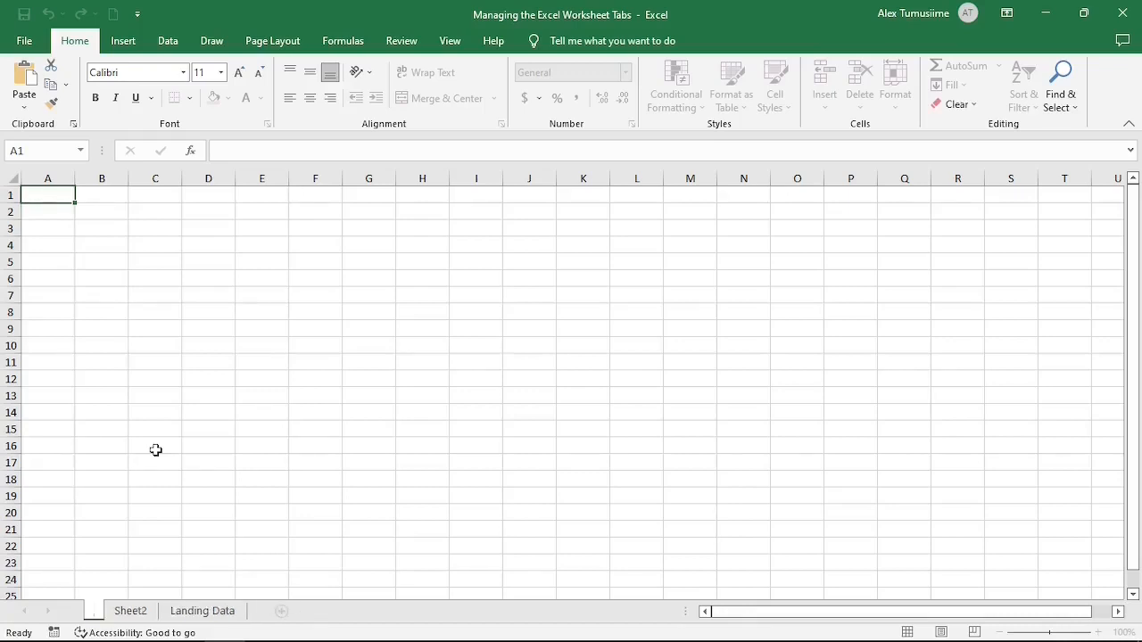
pyautogui.write('Rev')
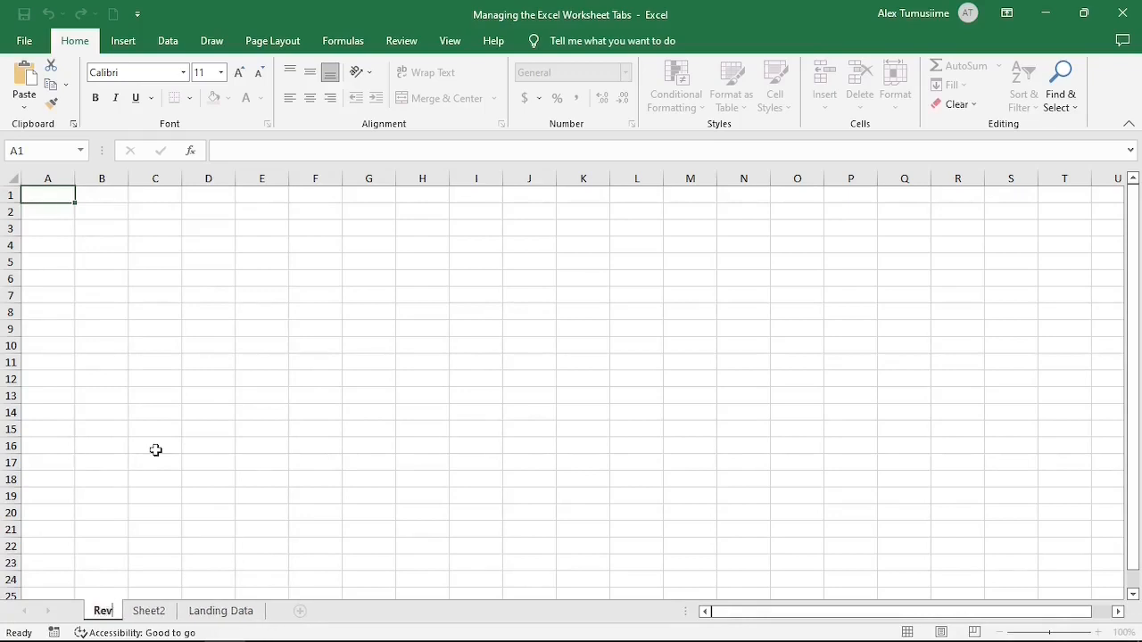
pyautogui.write('enue')
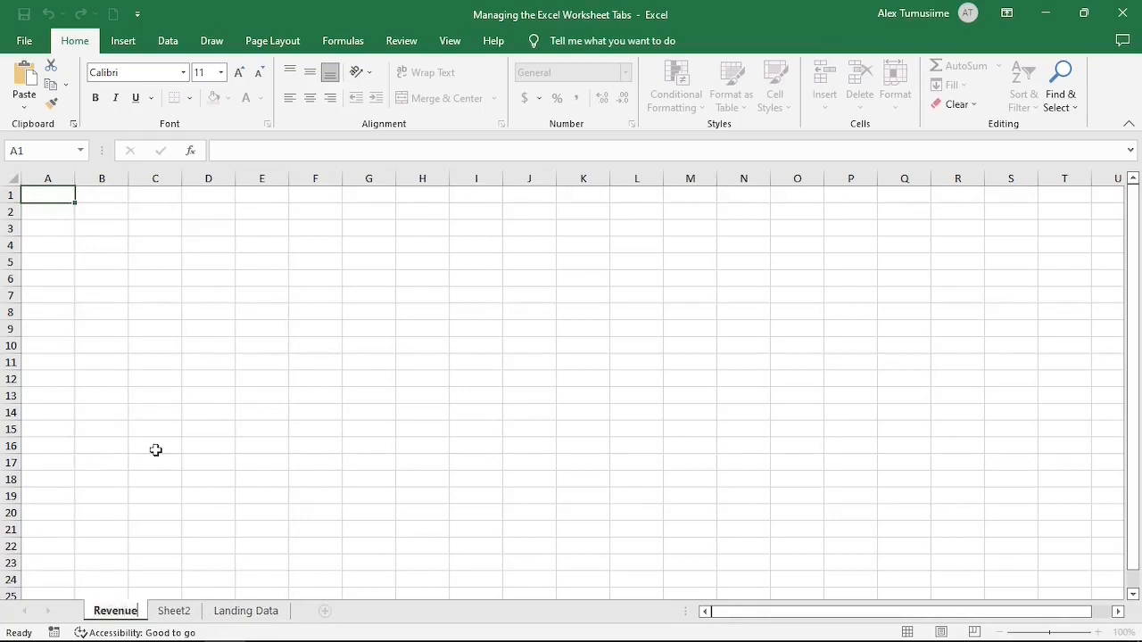
# Rename the worksheet Sheet2 as Revenue2 and return to the Landing Data sheet.
pyautogui.click(177, 614)
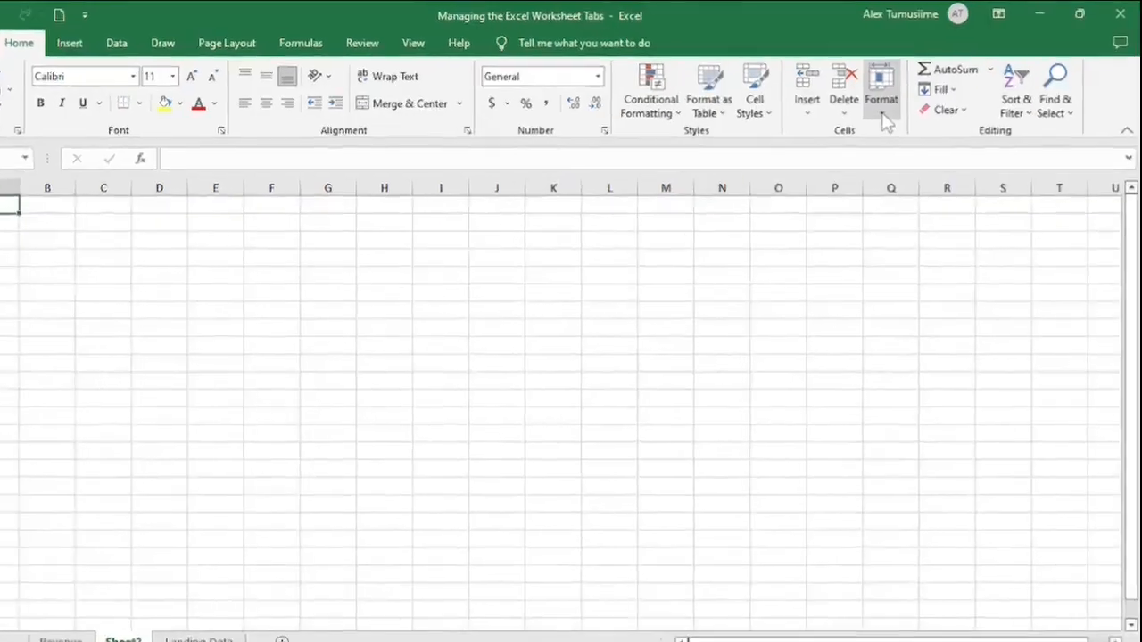
pyautogui.click(883, 116)
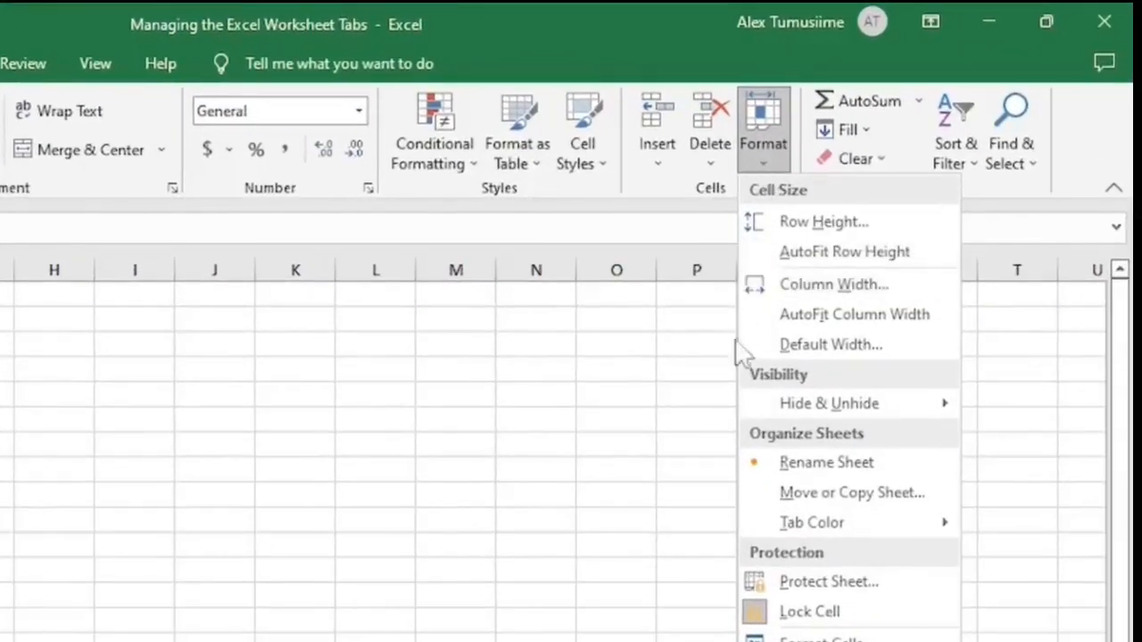
pyautogui.click(802, 464)
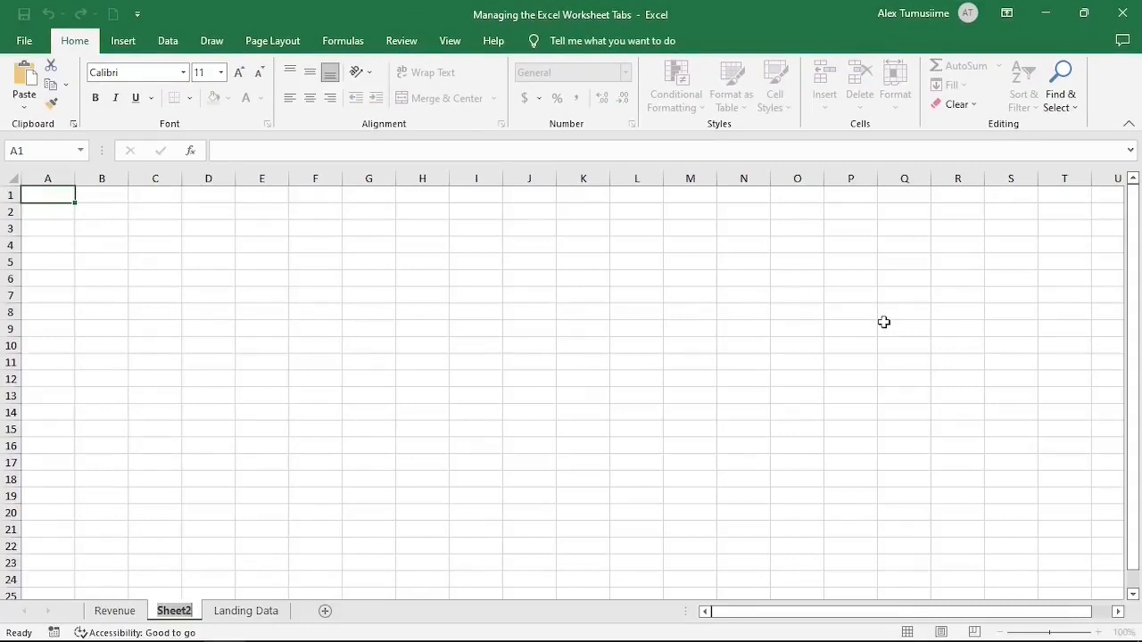
pyautogui.write('R')
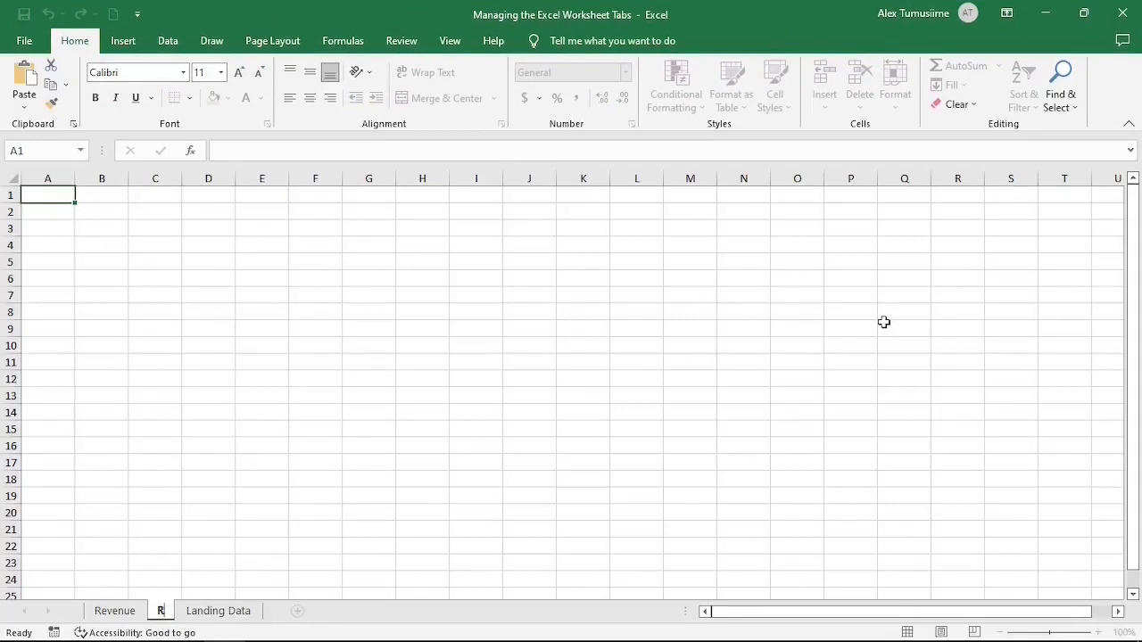
pyautogui.write('evenue2')
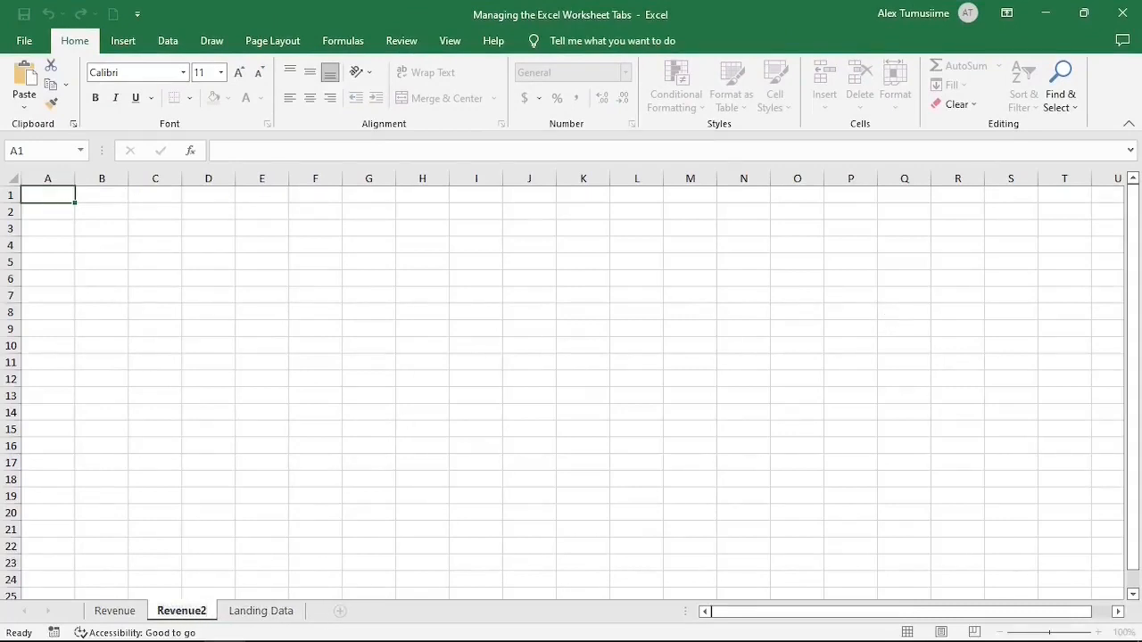
pyautogui.click(270, 618)
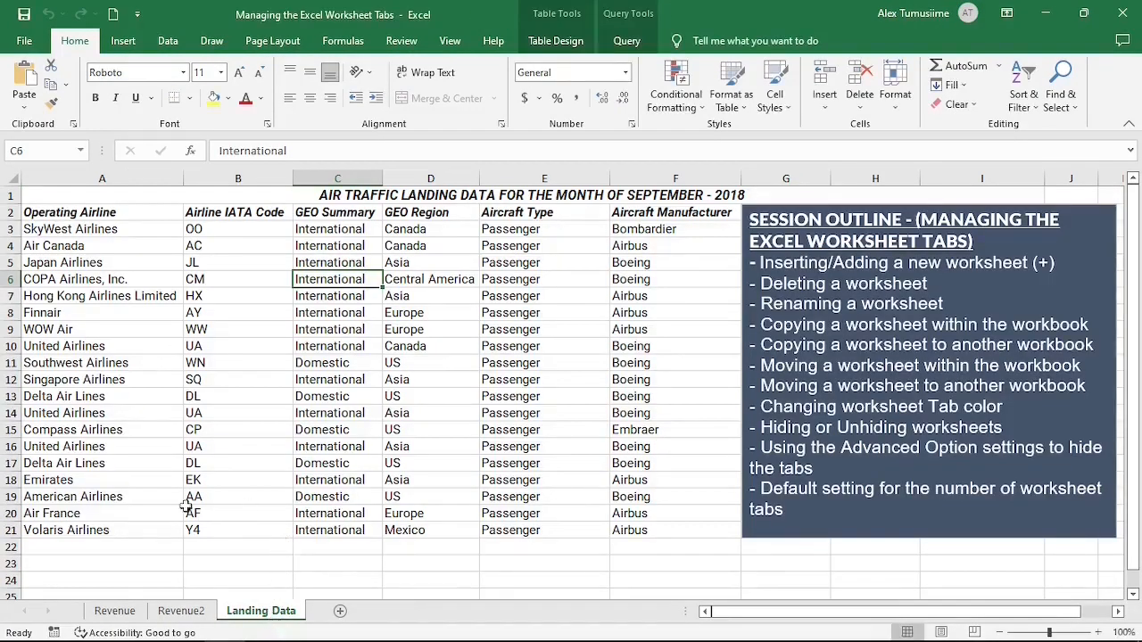
# Open the Revenue2 sheet's name for editing, and switch back to the Landing Data sheet.
pyautogui.click(183, 613)
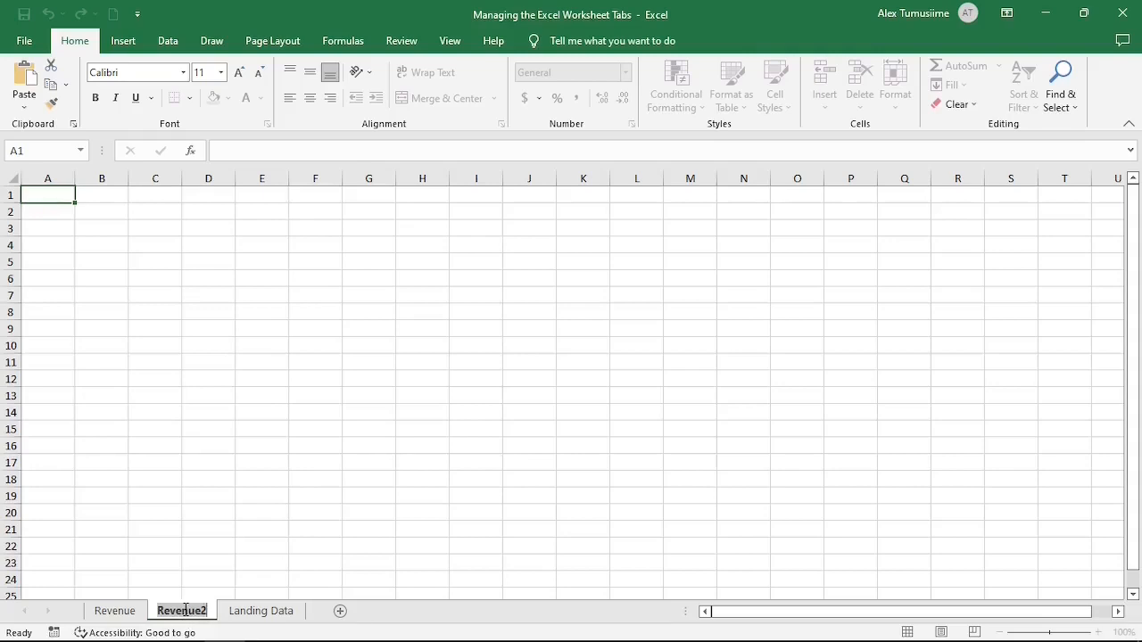
pyautogui.click(260, 610)
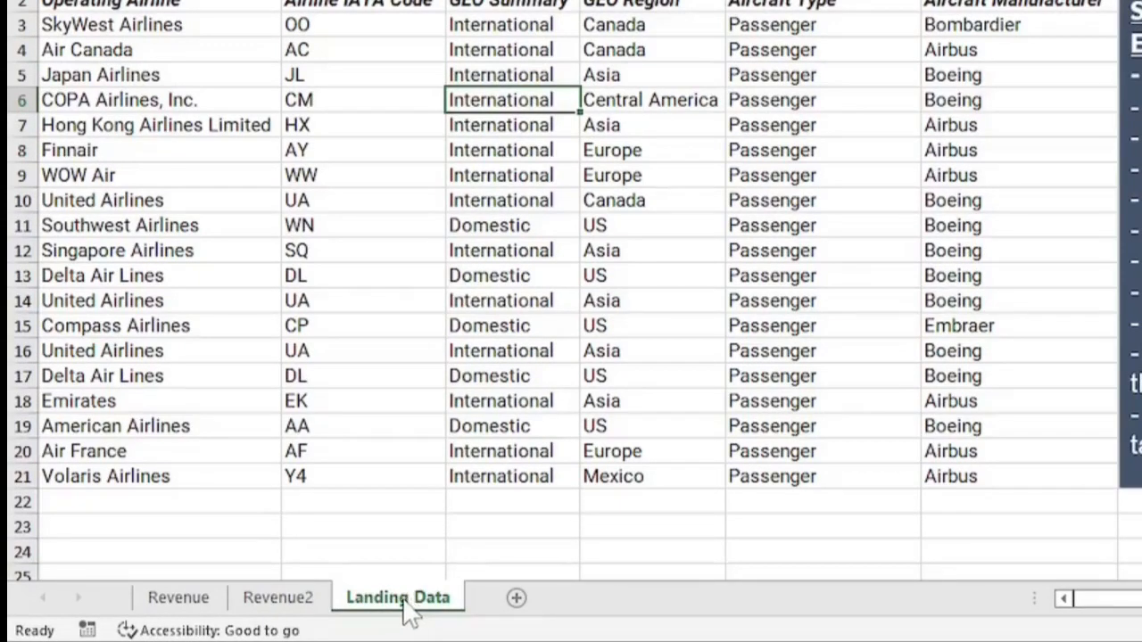
# Create a copy of the Landing Data worksheet within the same workbook, placed before the Revenue2 sheet.
pyautogui.rightClick(408, 610)
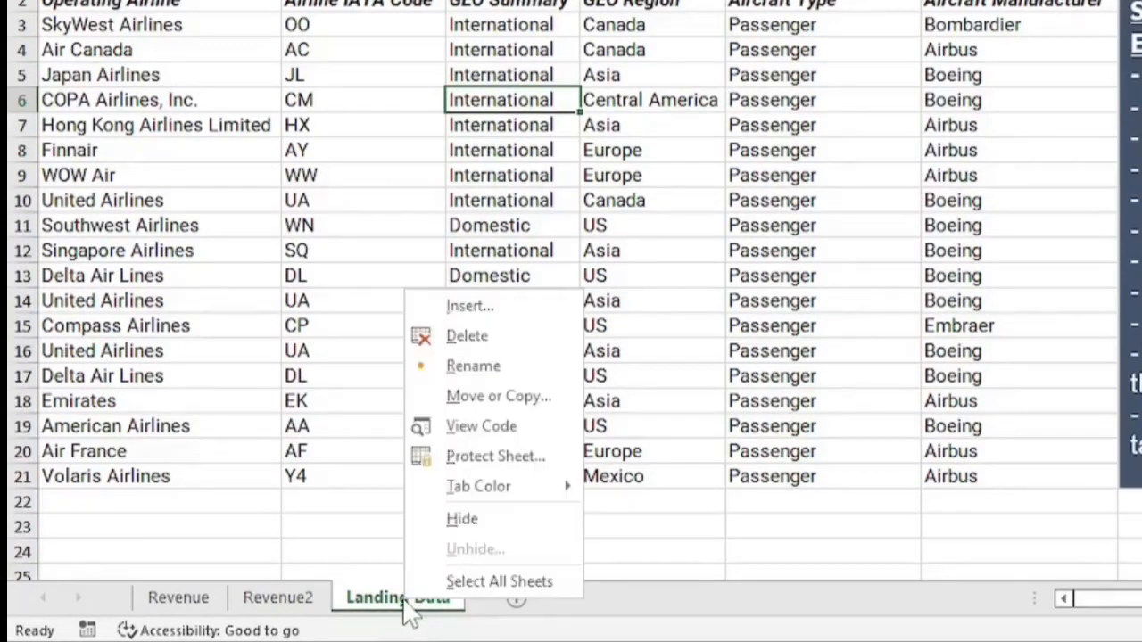
pyautogui.click(528, 412)
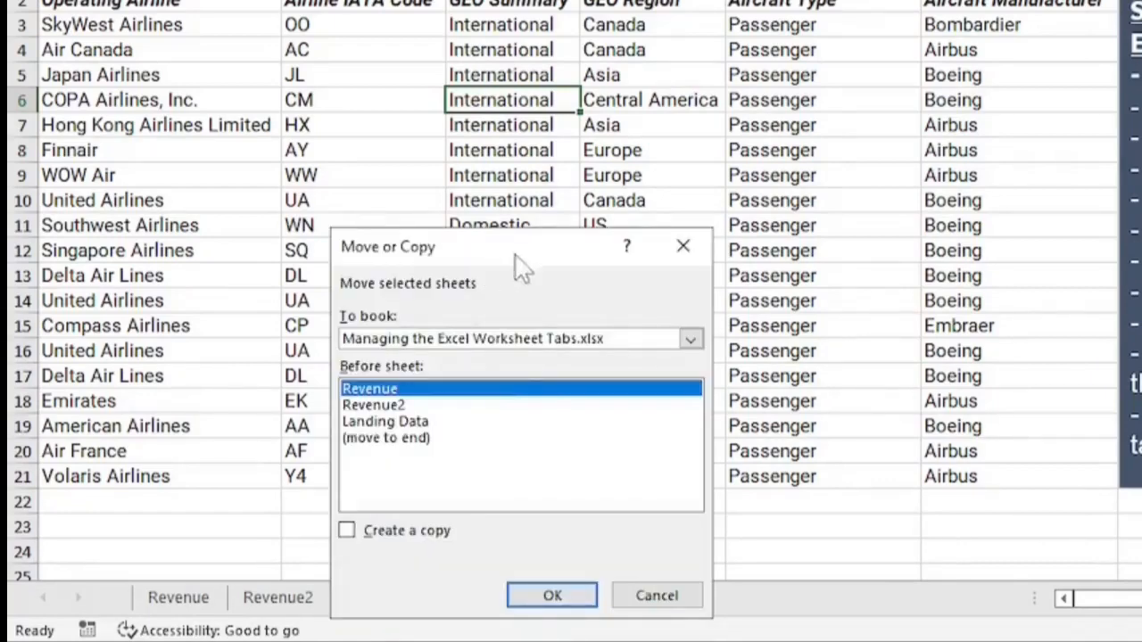
pyautogui.moveTo(535, 254); pyautogui.dragTo(619, 153)
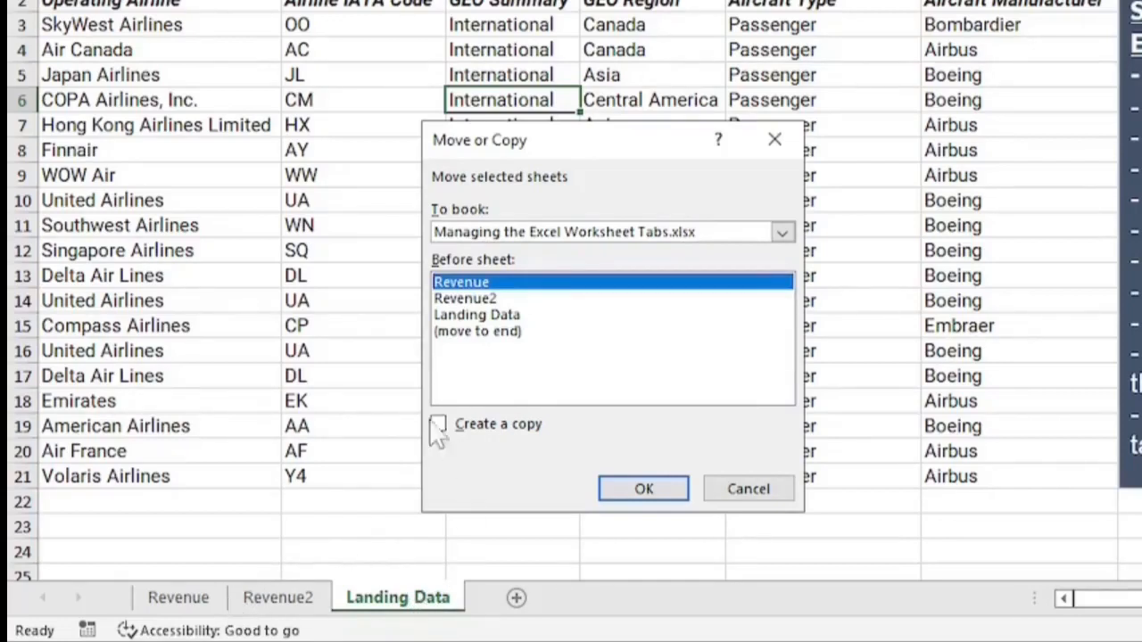
pyautogui.click(496, 300)
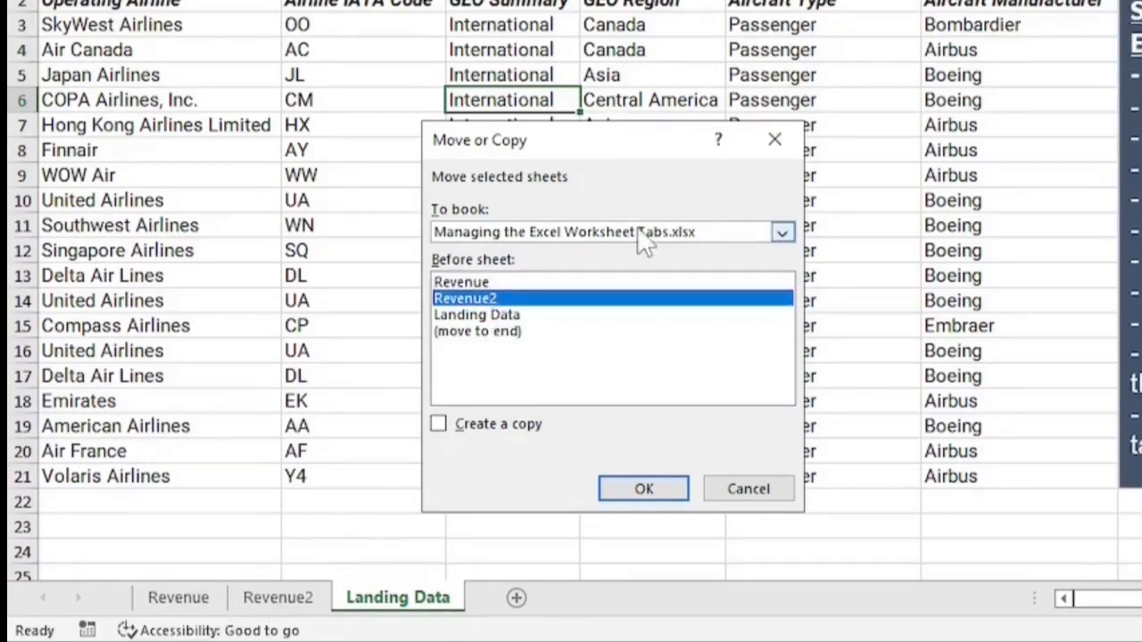
pyautogui.click(440, 423)
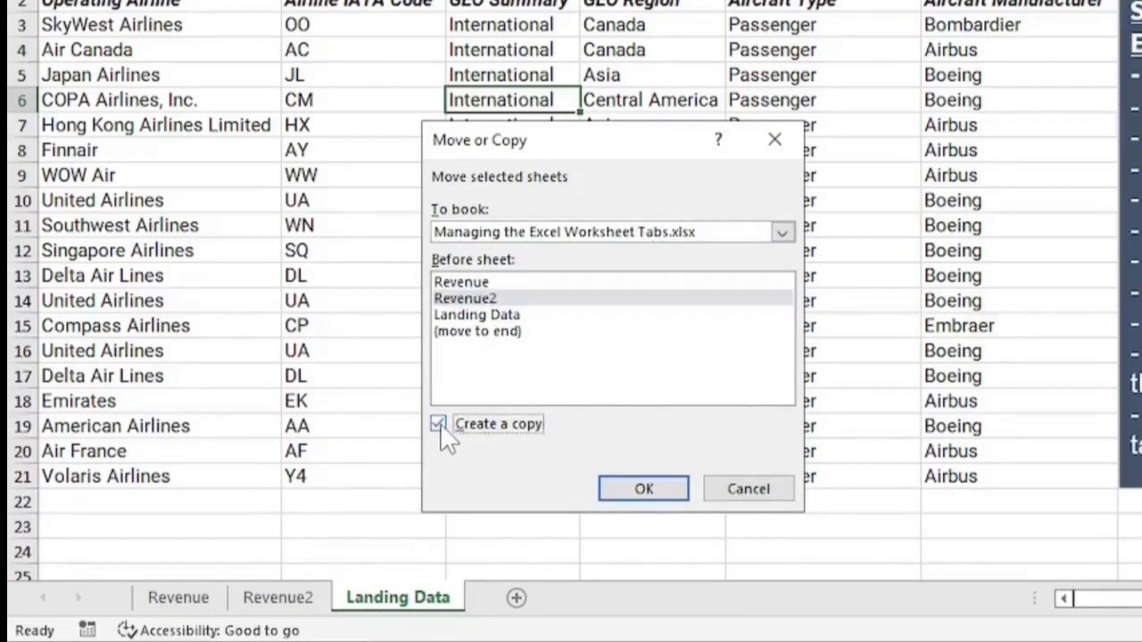
pyautogui.click(644, 493)
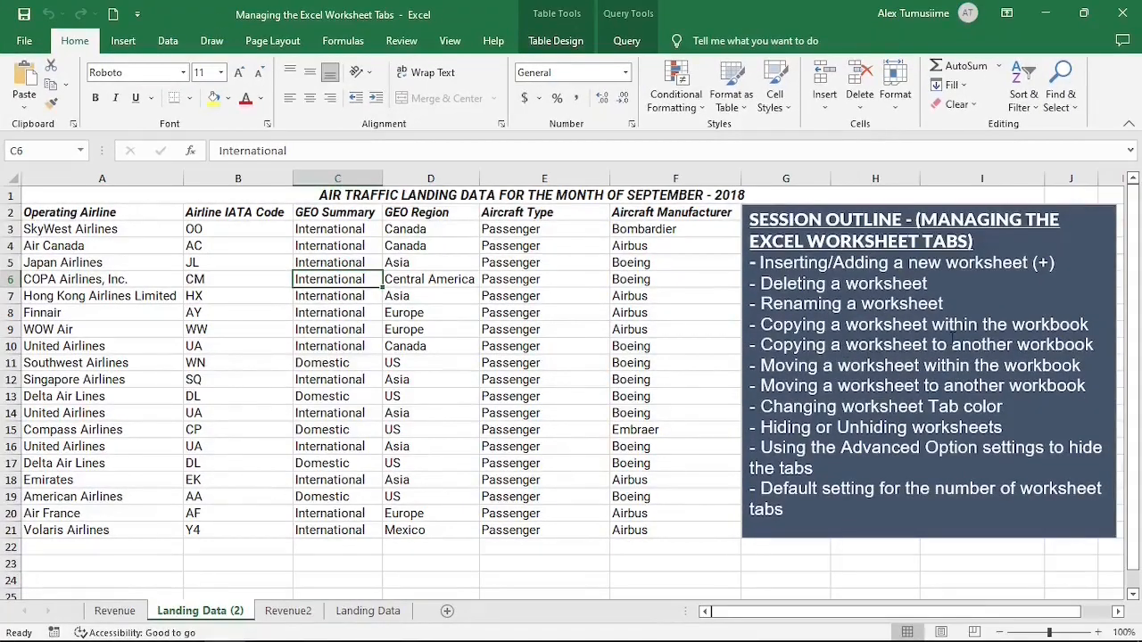
# Copy the original Landing Data worksheet into a new workbook, and return to the Managing the Excel Worksheet Tabs workbook.
pyautogui.rightClick(365, 615)
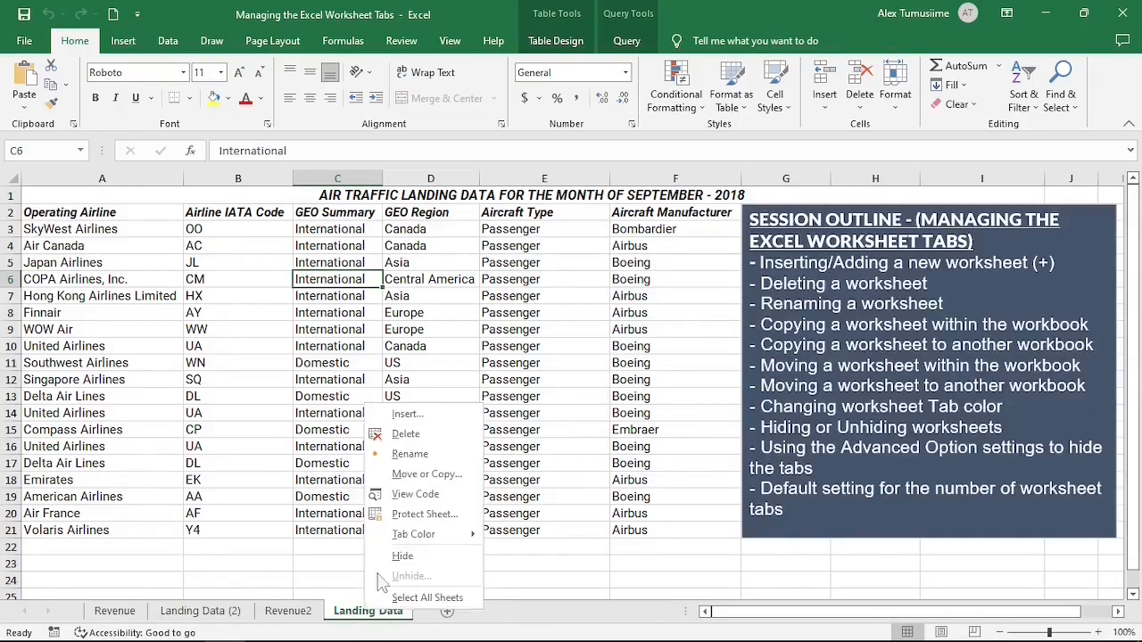
pyautogui.click(425, 474)
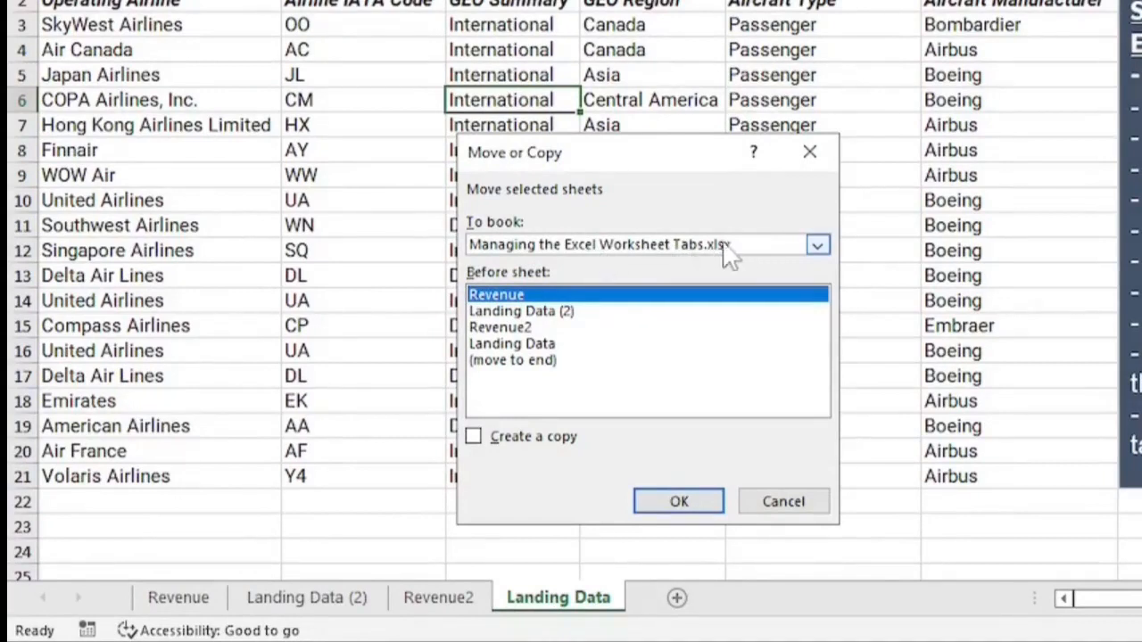
pyautogui.click(817, 246)
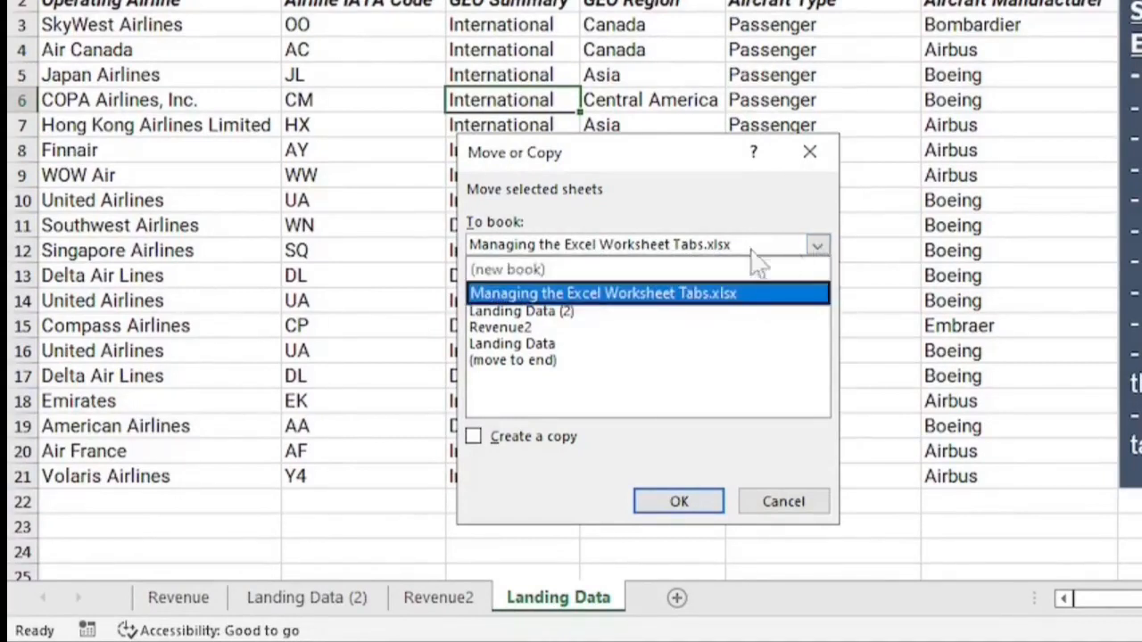
pyautogui.click(515, 272)
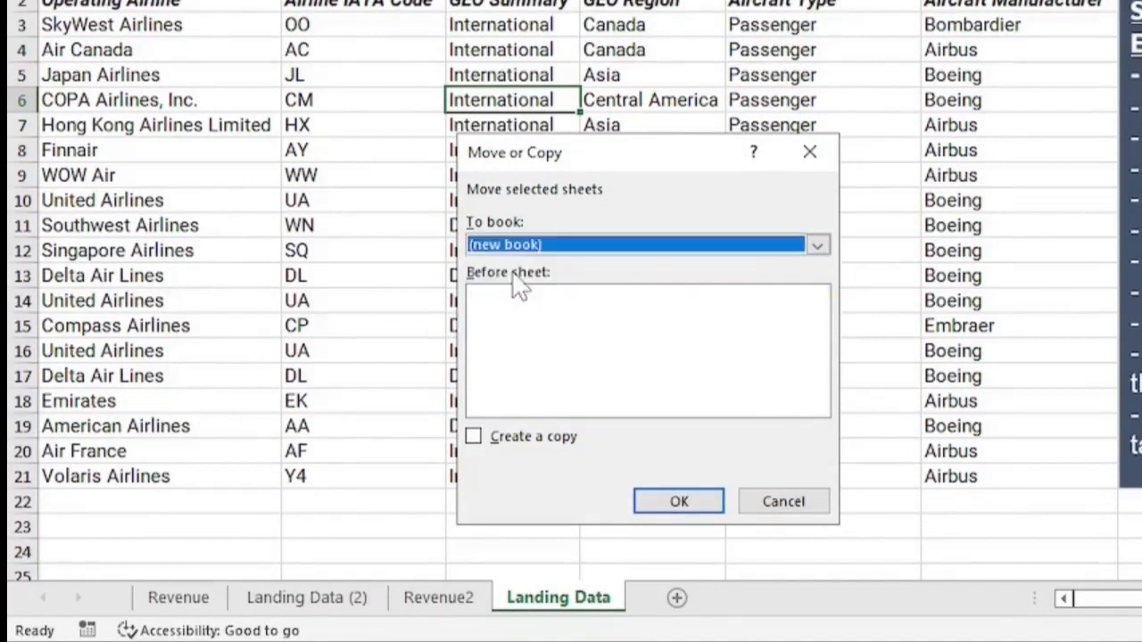
pyautogui.click(477, 433)
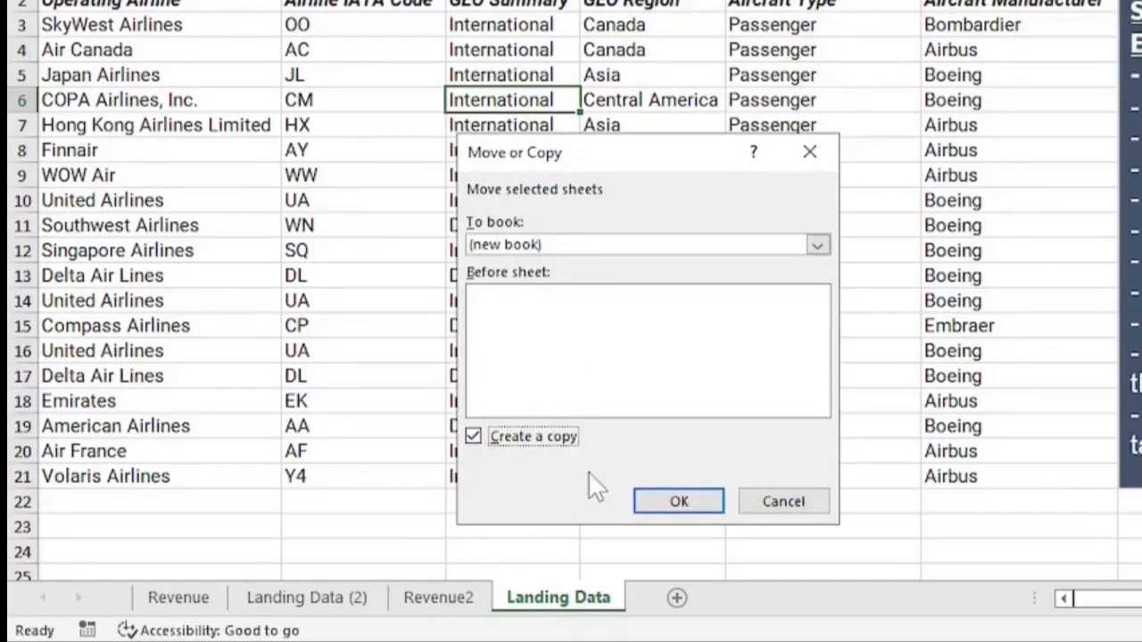
pyautogui.click(679, 502)
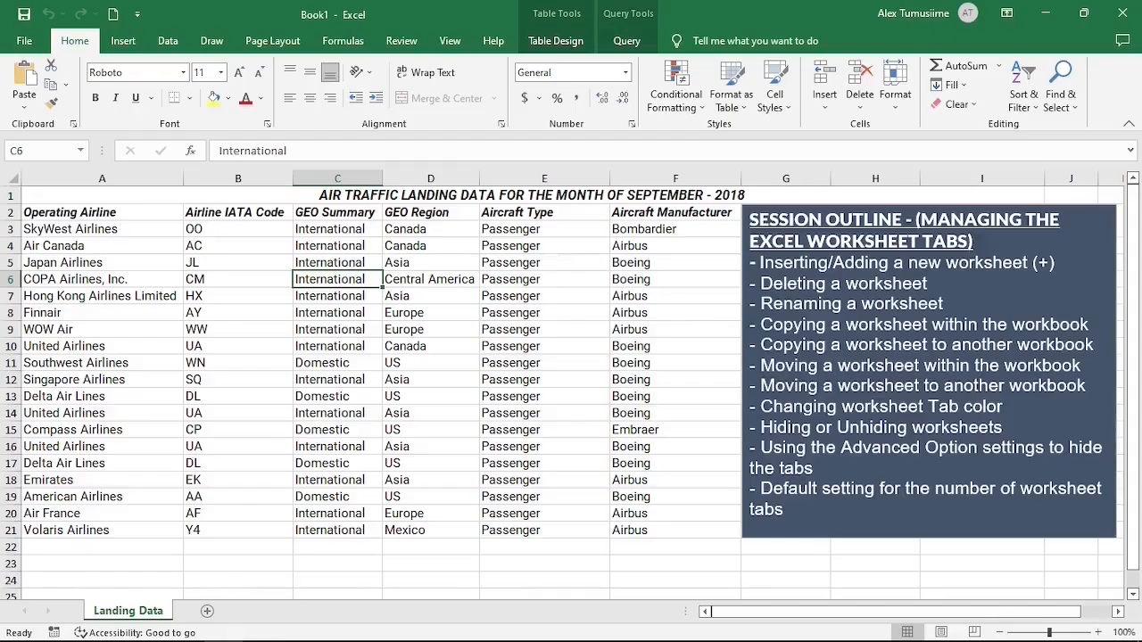
pyautogui.moveTo(225, 622)
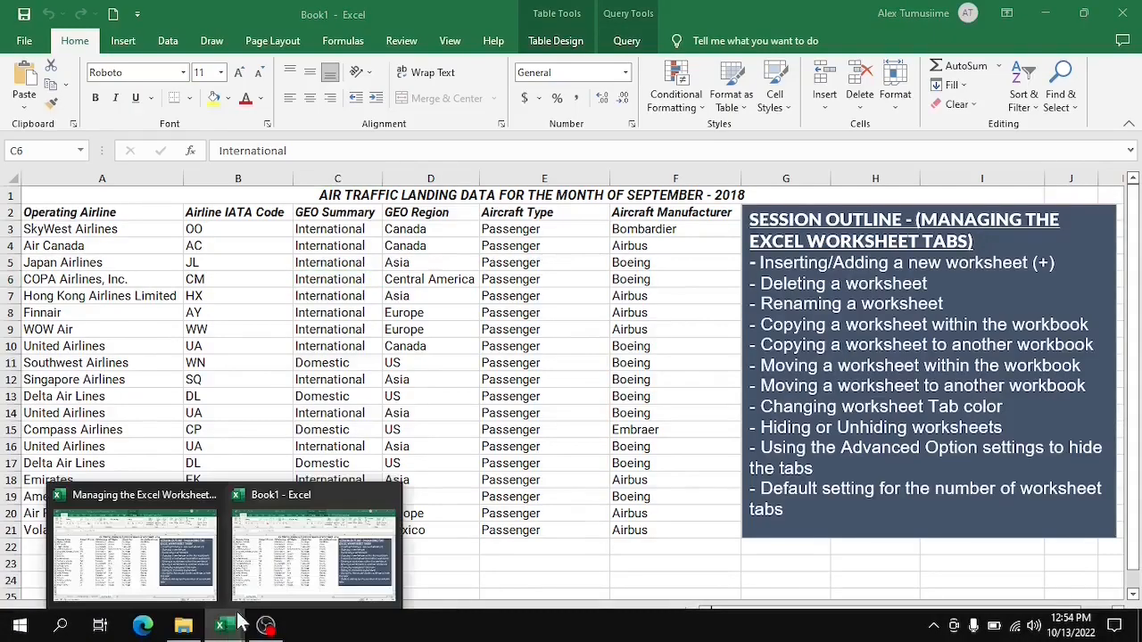
pyautogui.click(152, 542)
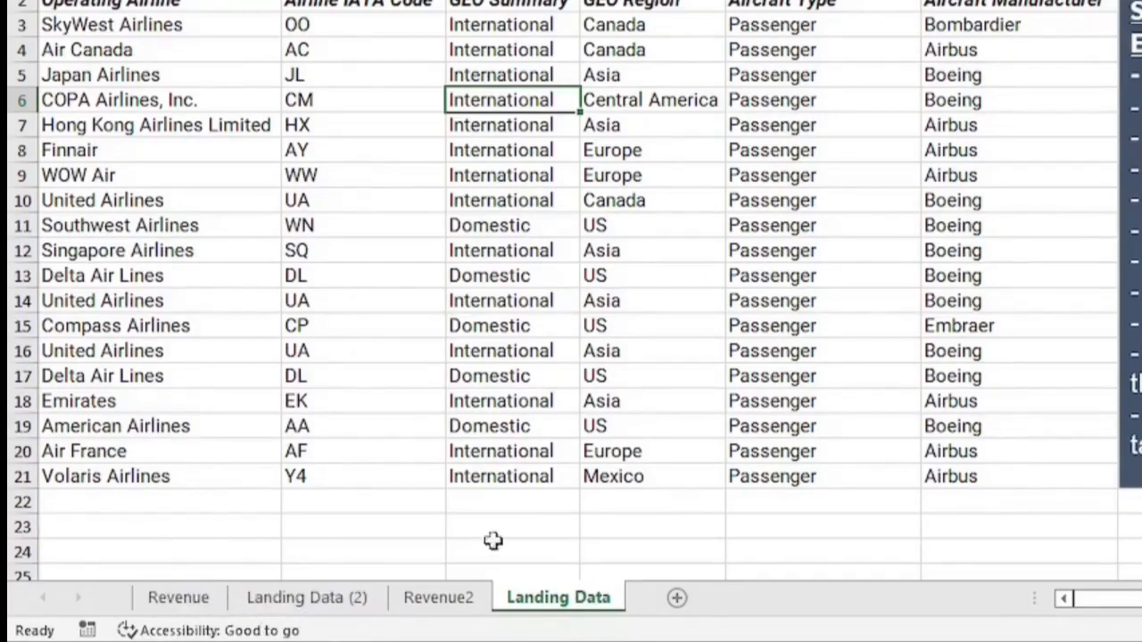
# Move the Landing Data worksheet before the Landing Data (2) sheet in the same workbook, without creating a copy.
pyautogui.rightClick(562, 610)
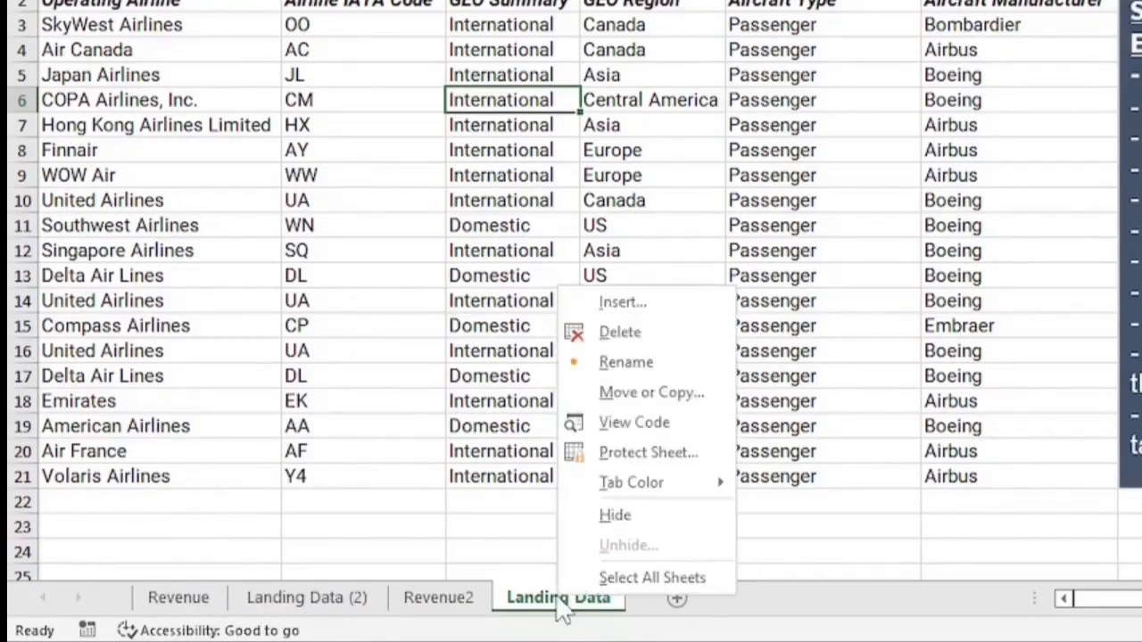
pyautogui.click(670, 397)
pyautogui.moveTo(700, 252); pyautogui.dragTo(807, 102)
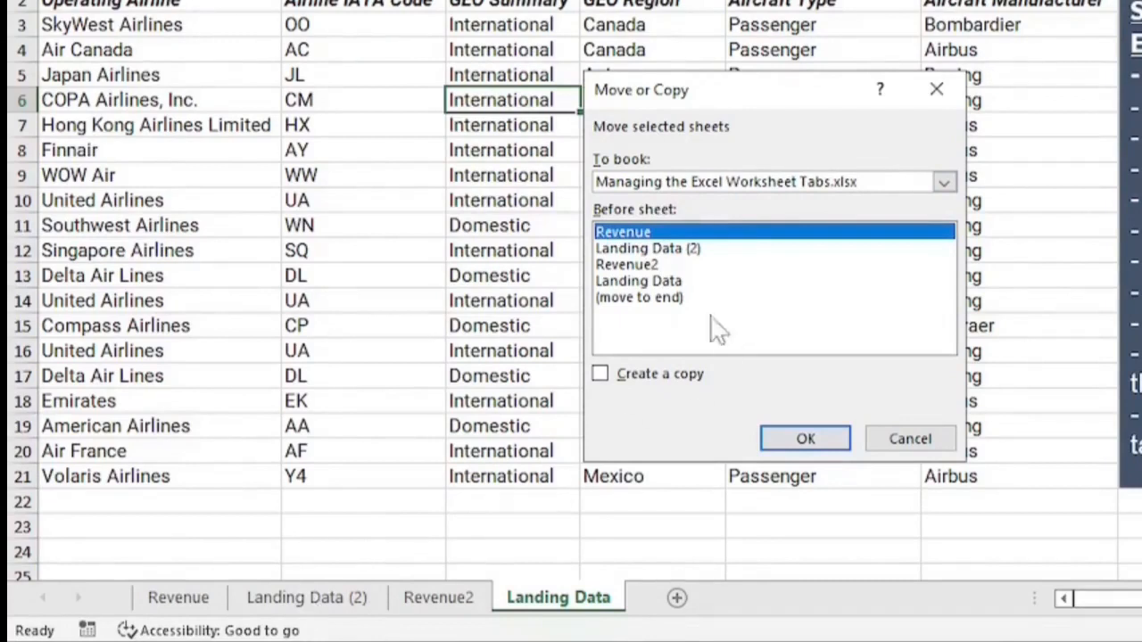
pyautogui.click(636, 252)
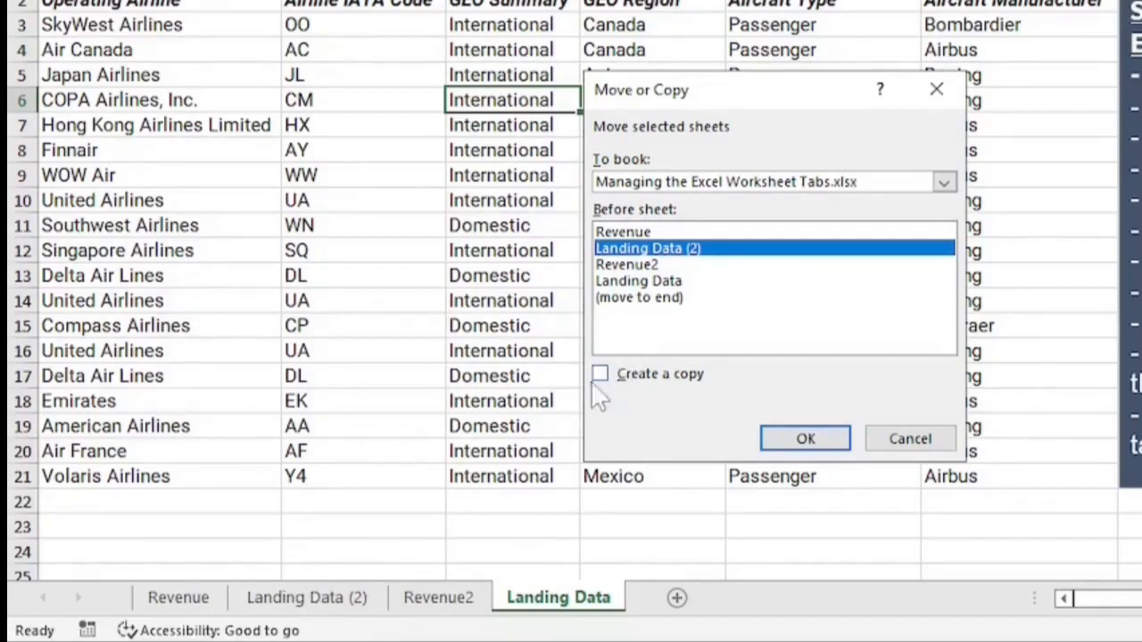
pyautogui.click(805, 439)
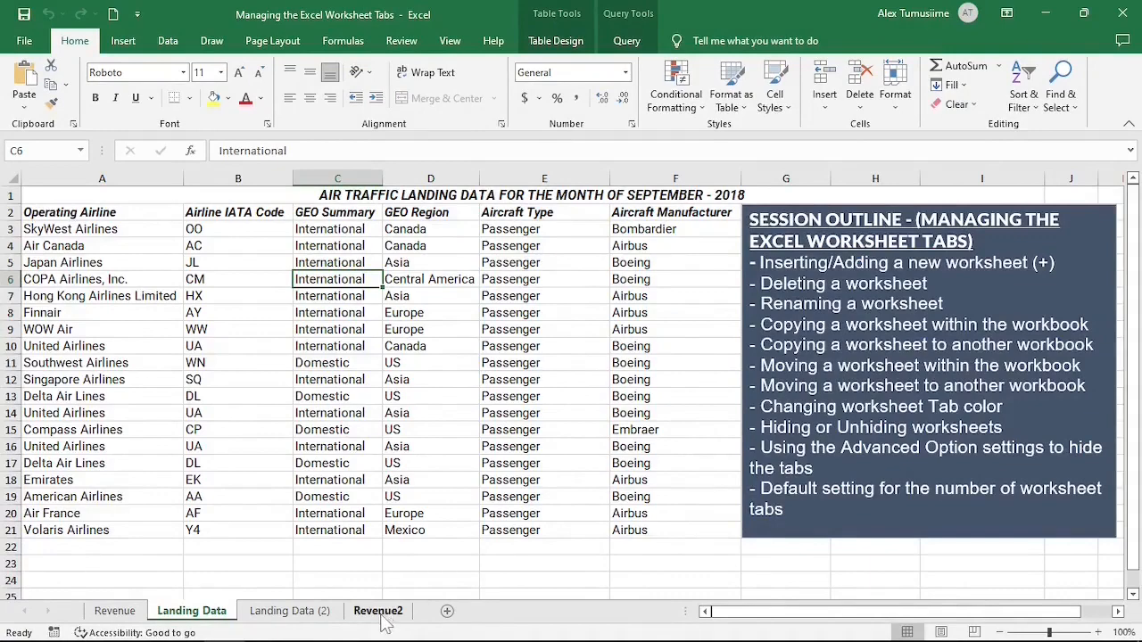
# Move the Revenue2 worksheet to the Book1 workbook before its Landing Data sheet, and return to the Managing the Excel Worksheet Tabs workbook.
pyautogui.rightClick(382, 621)
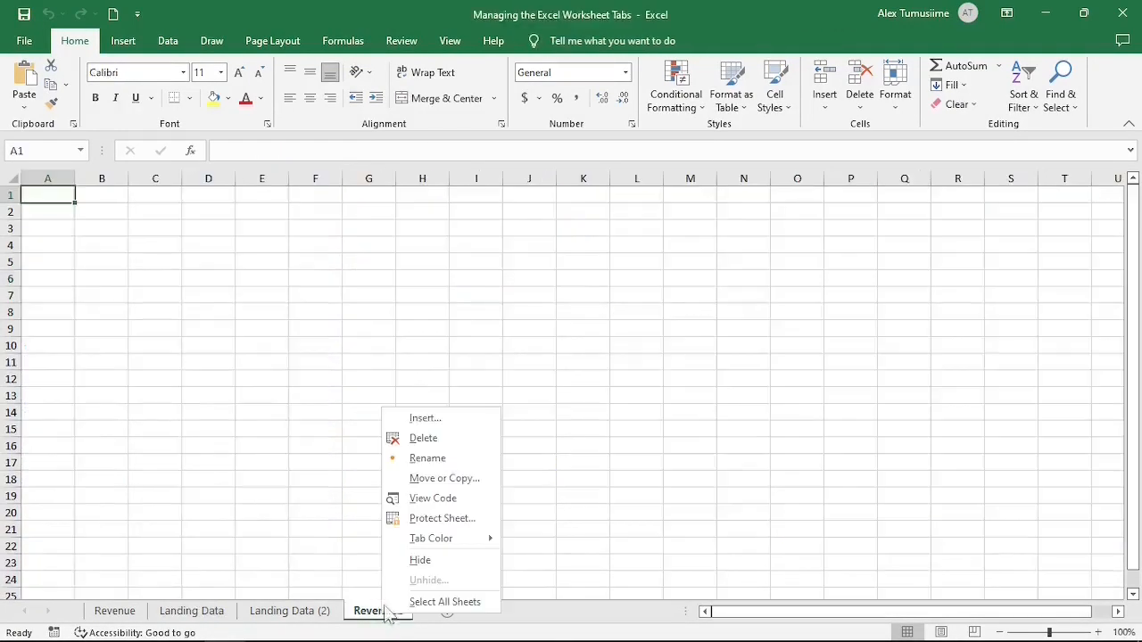
pyautogui.click(433, 478)
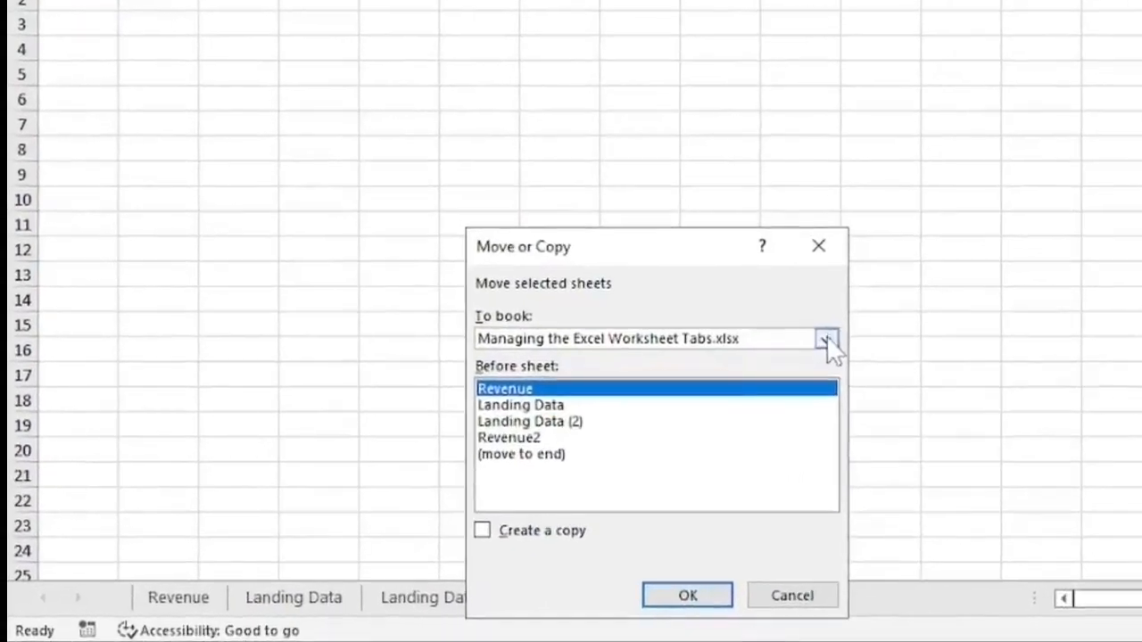
pyautogui.click(547, 437)
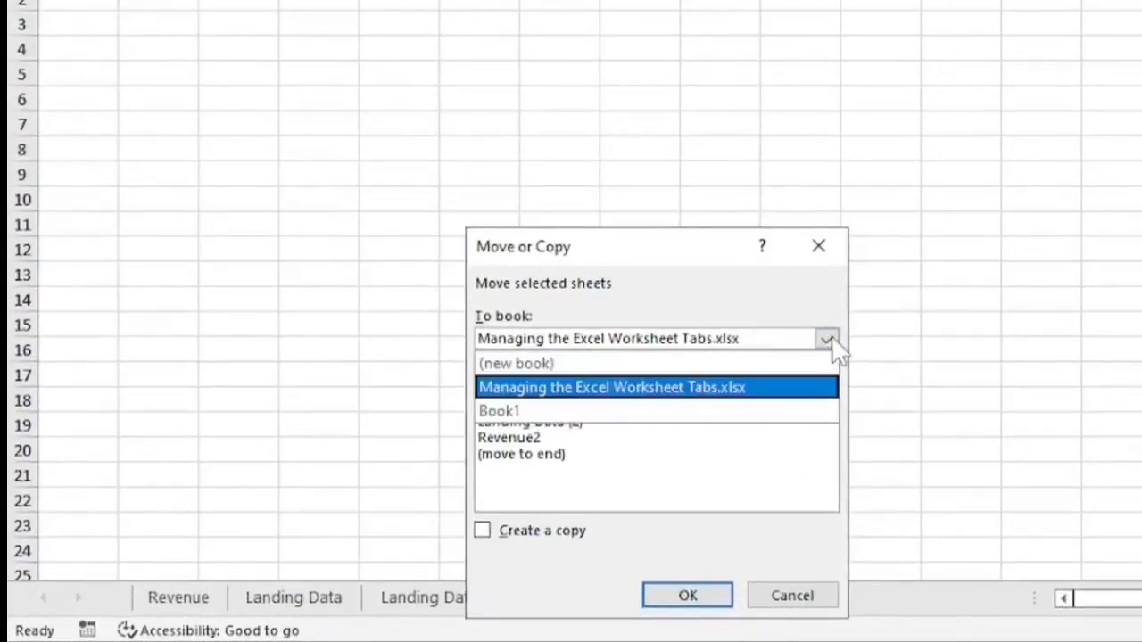
pyautogui.click(516, 412)
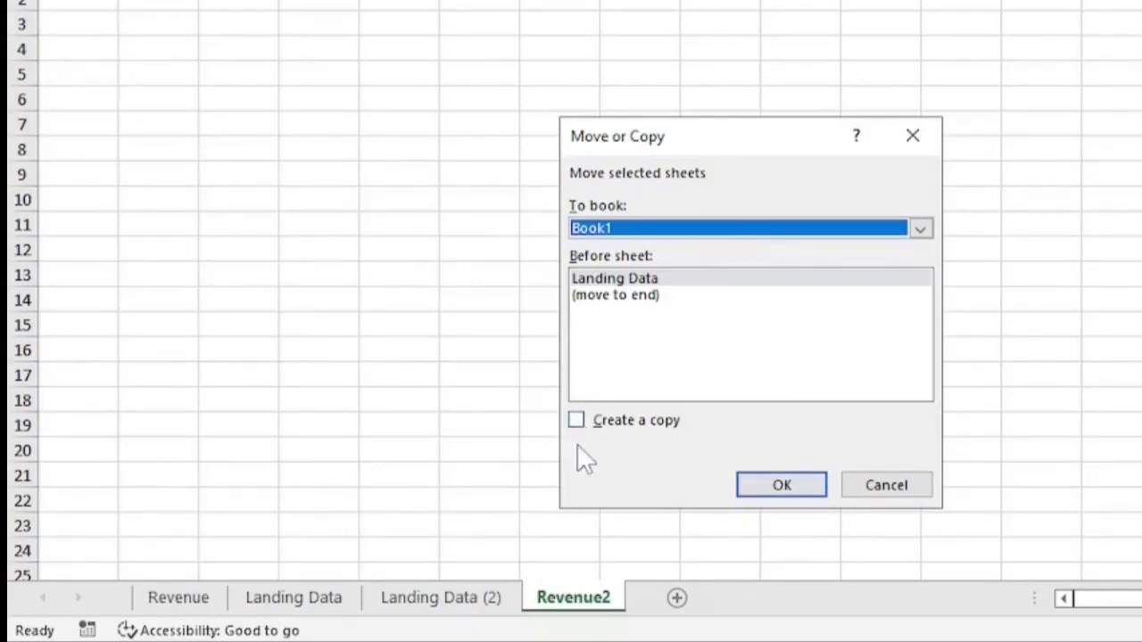
pyautogui.click(813, 483)
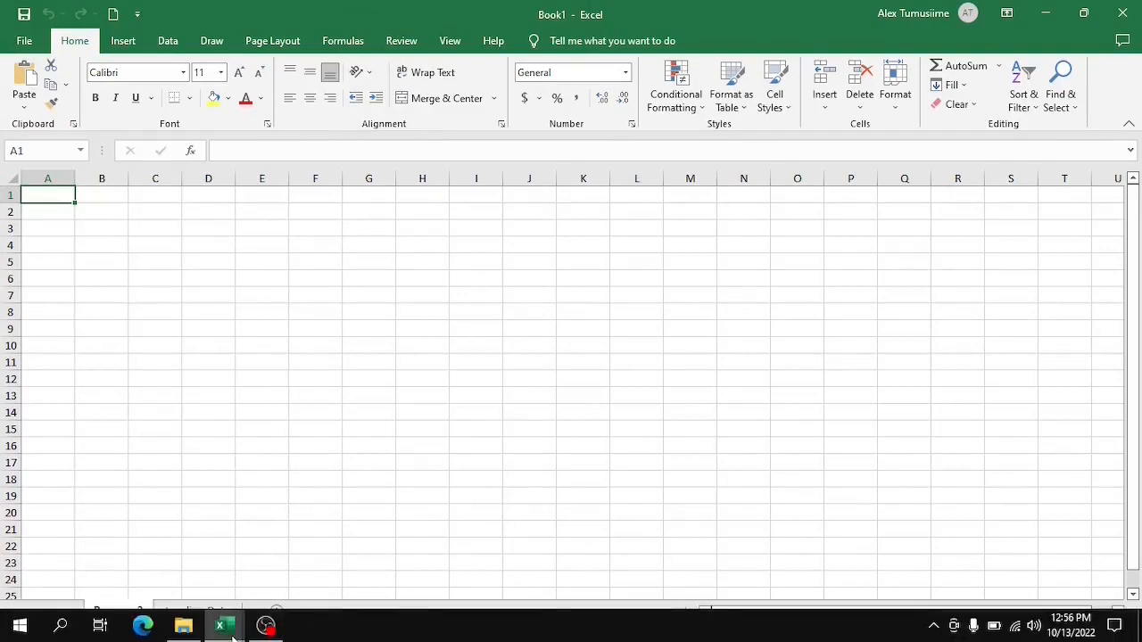
pyautogui.moveTo(225, 622)
pyautogui.click(148, 560)
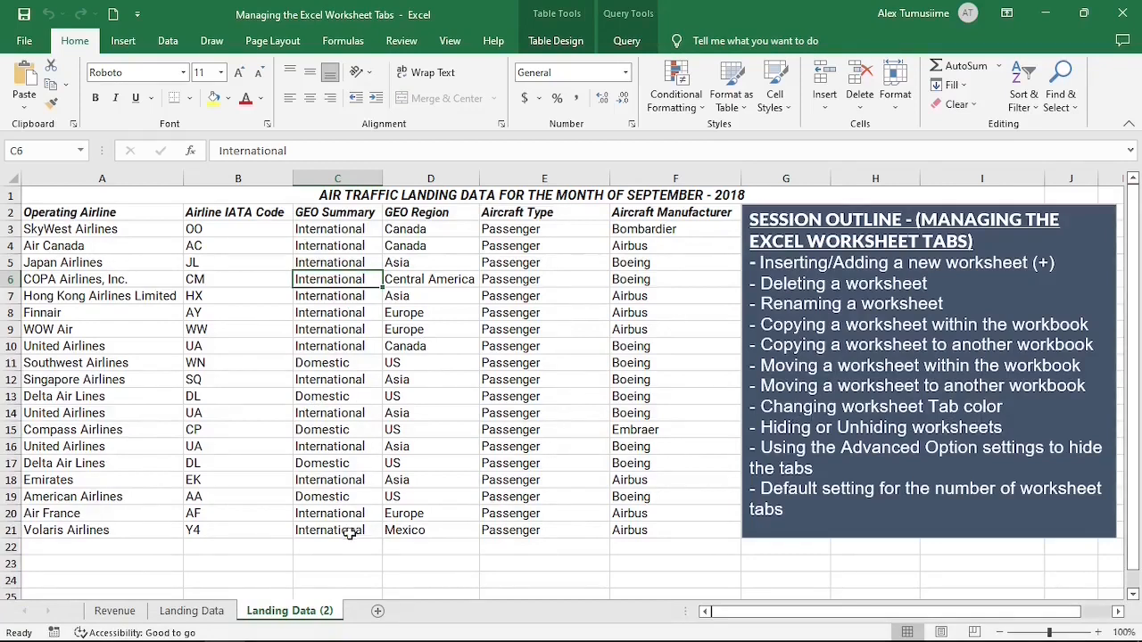
# Set the tab color of the Revenue worksheet to black.
pyautogui.rightClick(122, 615)
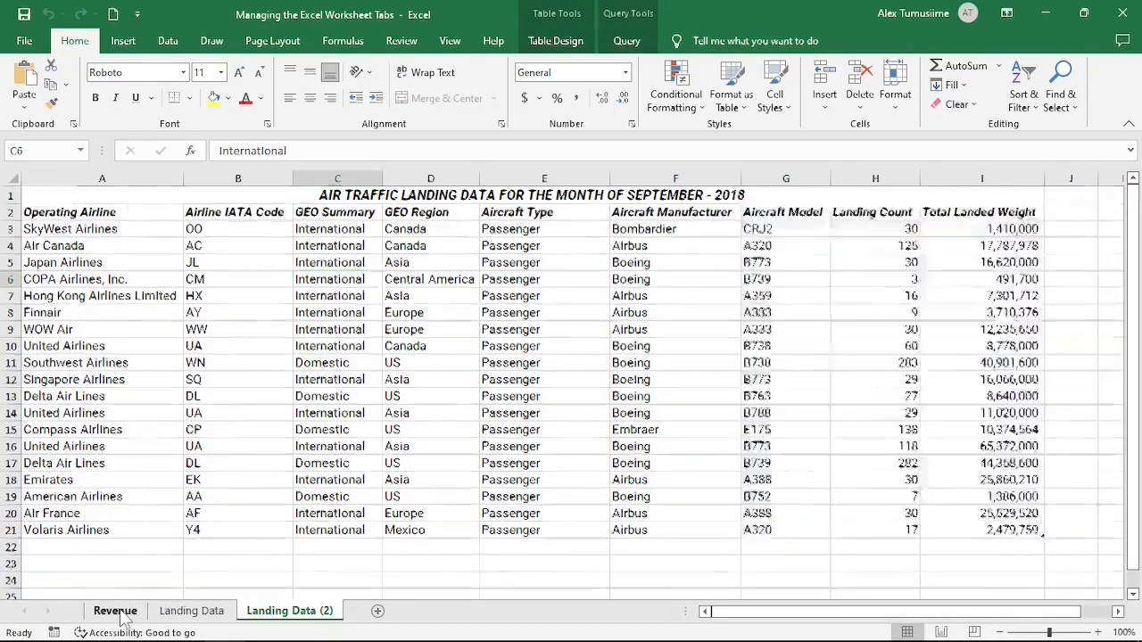
pyautogui.moveTo(184, 541)
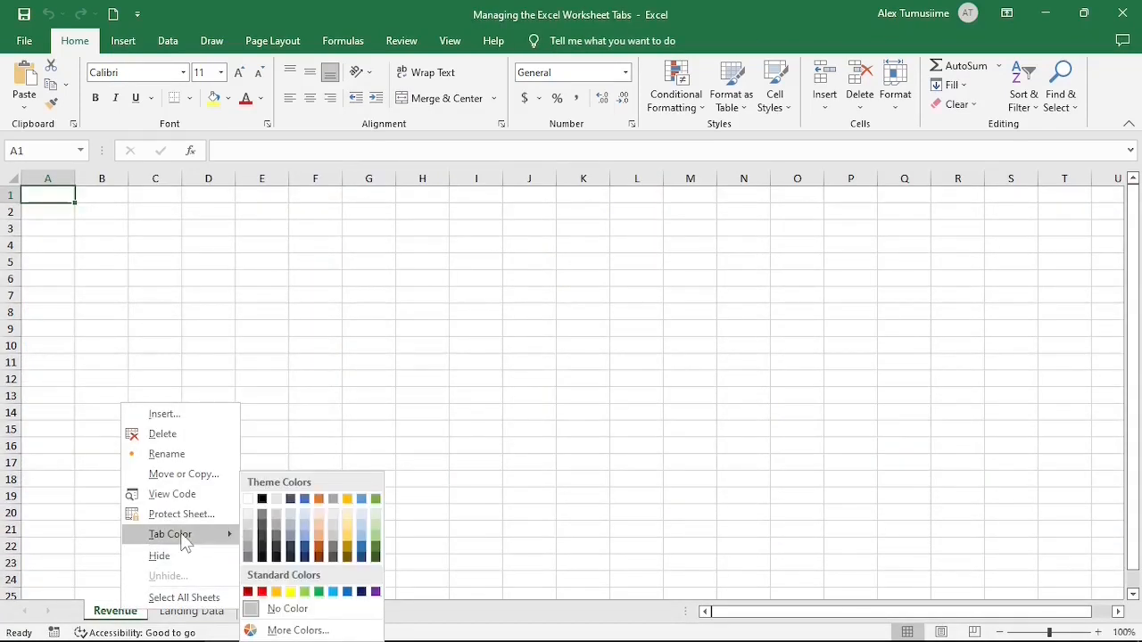
pyautogui.click(262, 500)
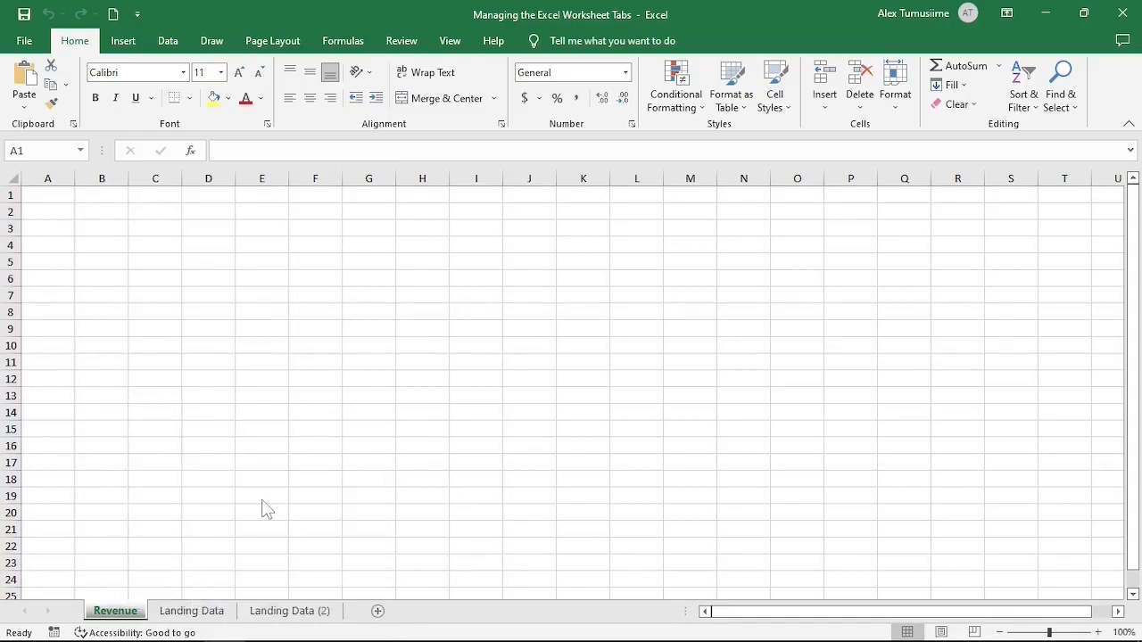
# Set the tab color of the Landing Data worksheet to yellow using the cell Format options.
pyautogui.click(214, 615)
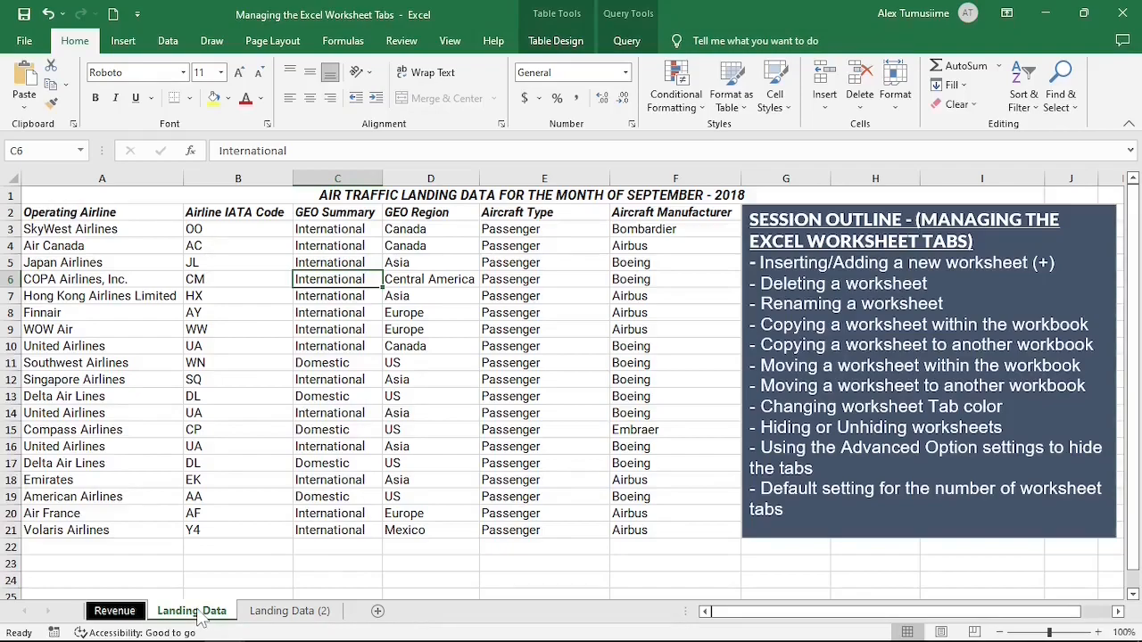
pyautogui.click(891, 110)
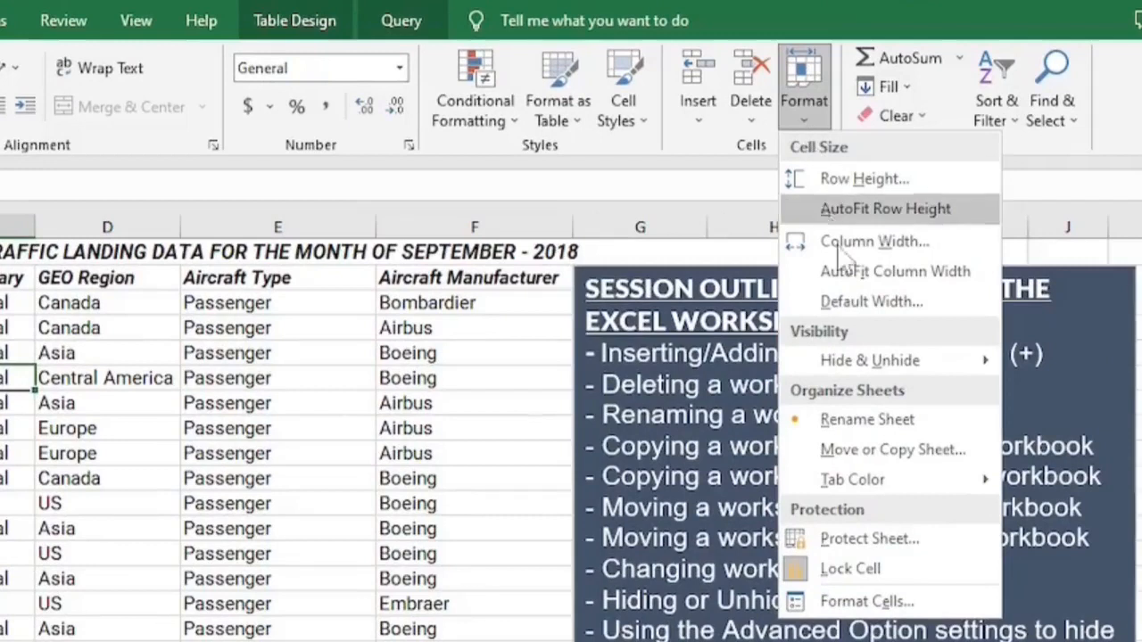
pyautogui.moveTo(862, 481)
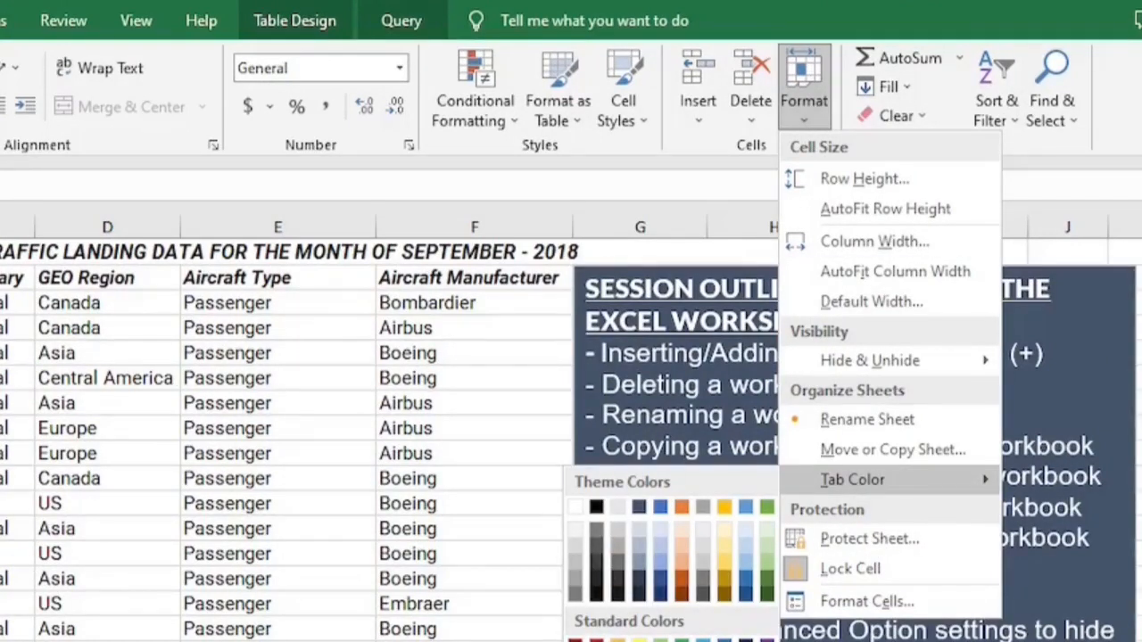
pyautogui.click(9, 379)
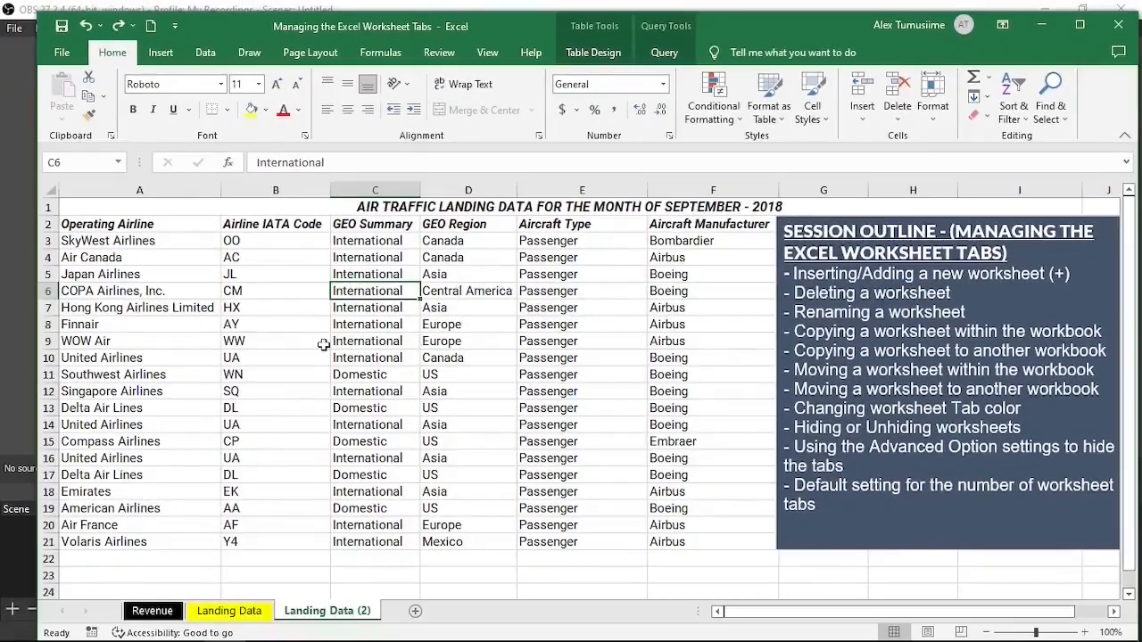
# Set the tab color of the Landing Data (2) worksheet to standard red.
pyautogui.rightClick(345, 619)
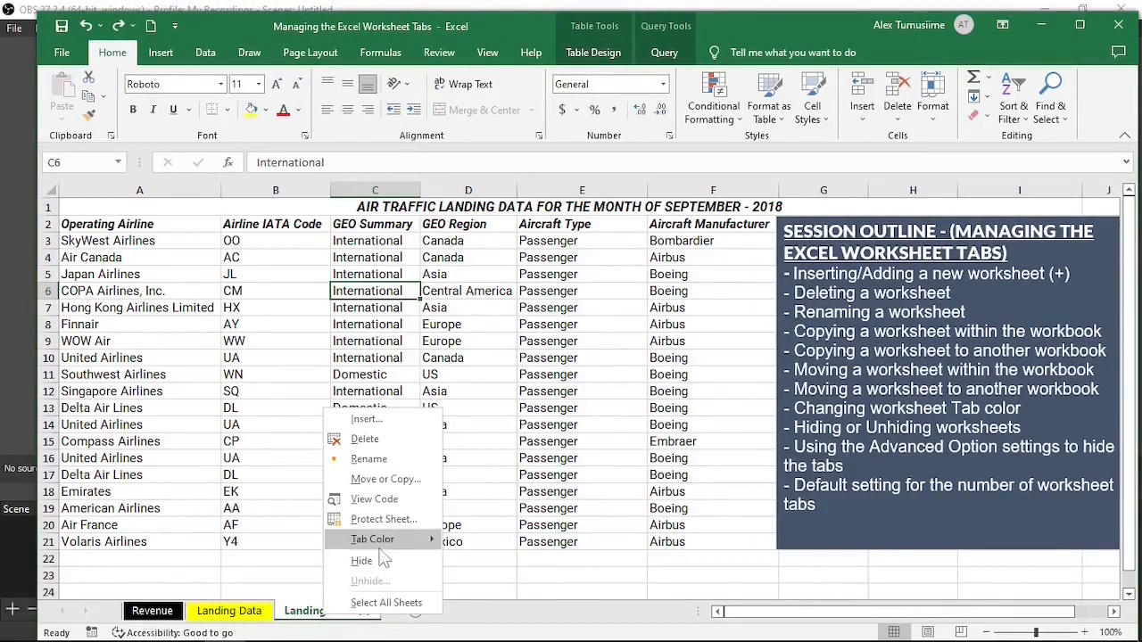
pyautogui.moveTo(393, 538)
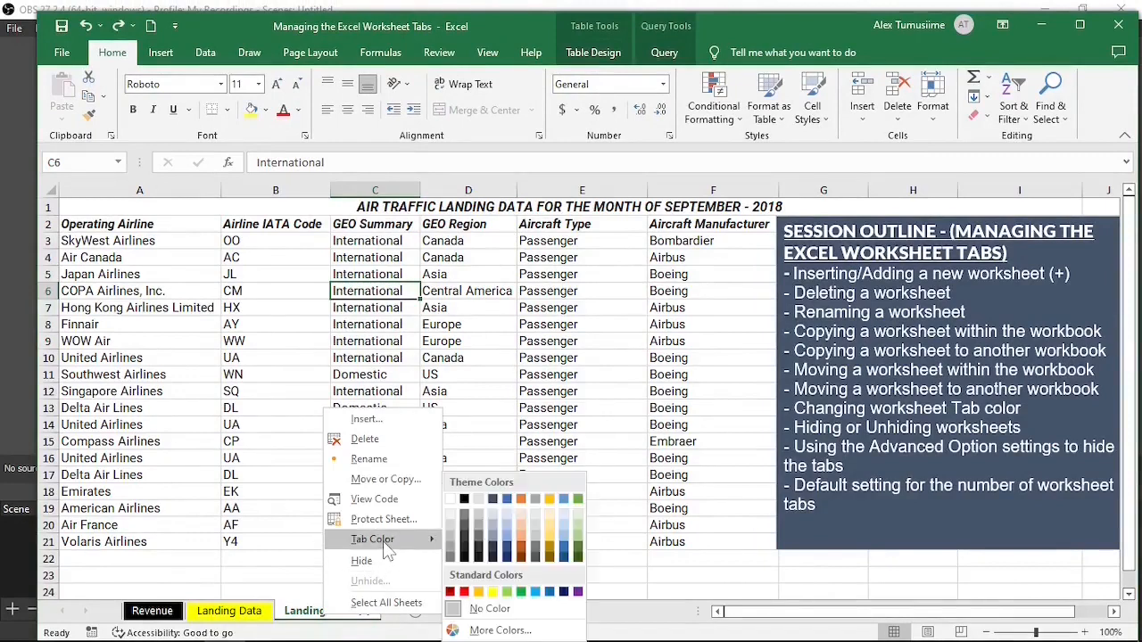
pyautogui.click(464, 592)
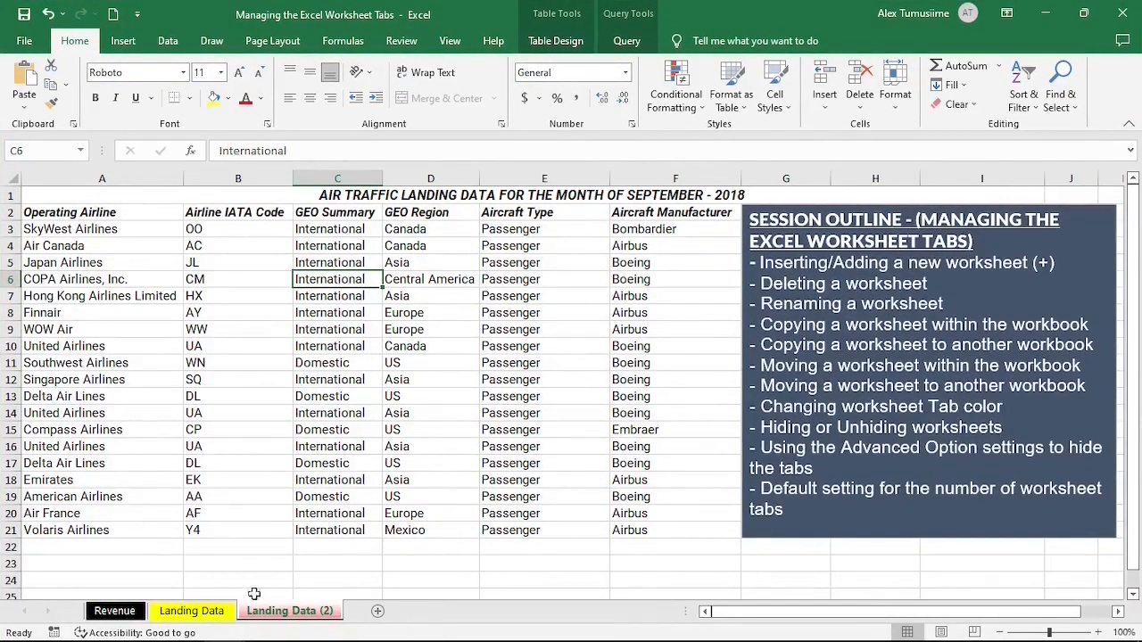
# Hide the Landing Data (2) worksheet, and hide the Landing Data worksheet using the cell Format options.
pyautogui.rightClick(283, 613)
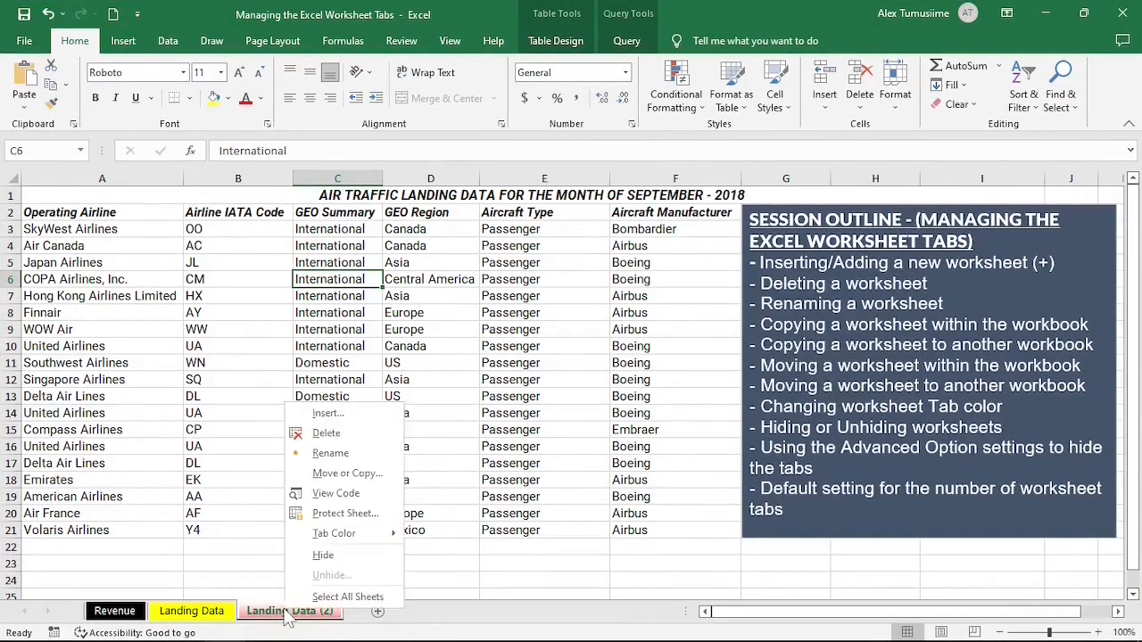
pyautogui.click(323, 556)
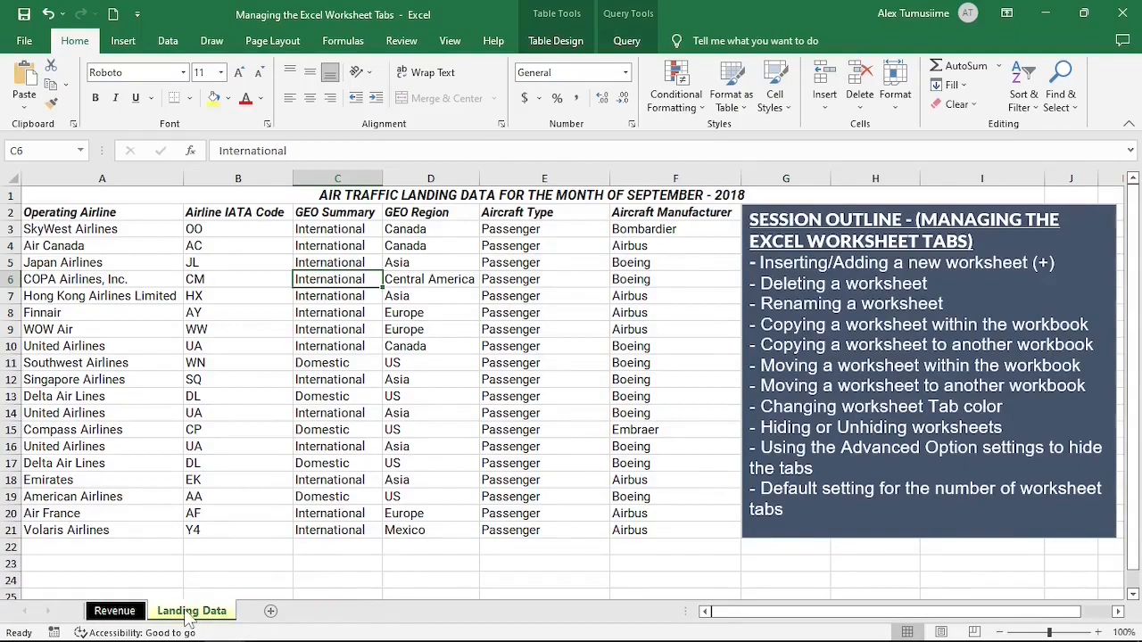
pyautogui.click(896, 111)
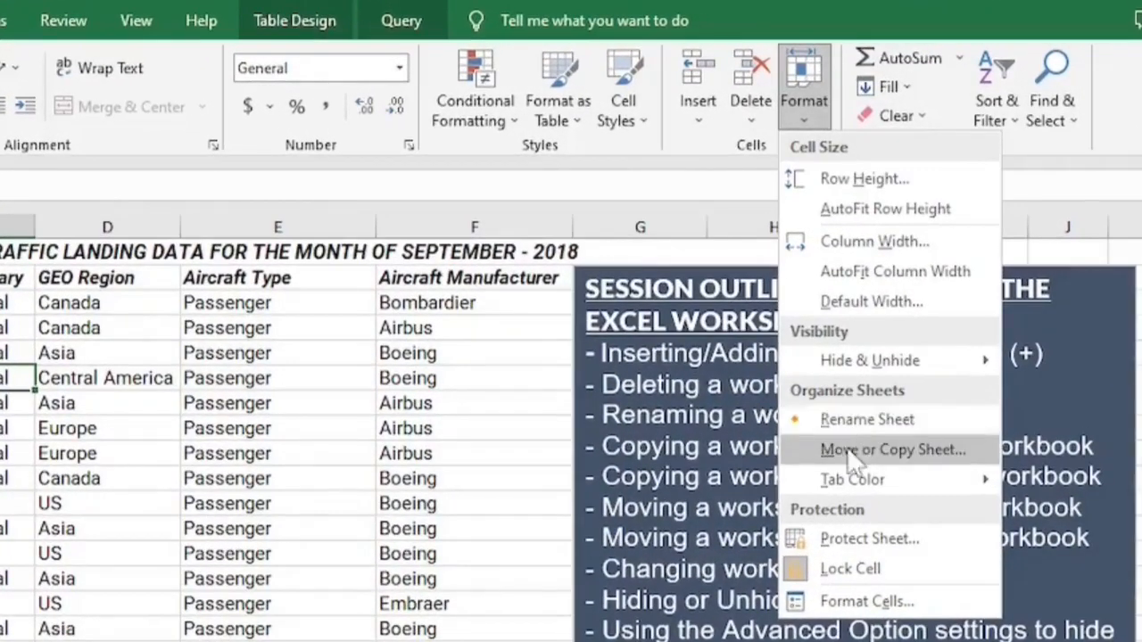
pyautogui.moveTo(874, 360)
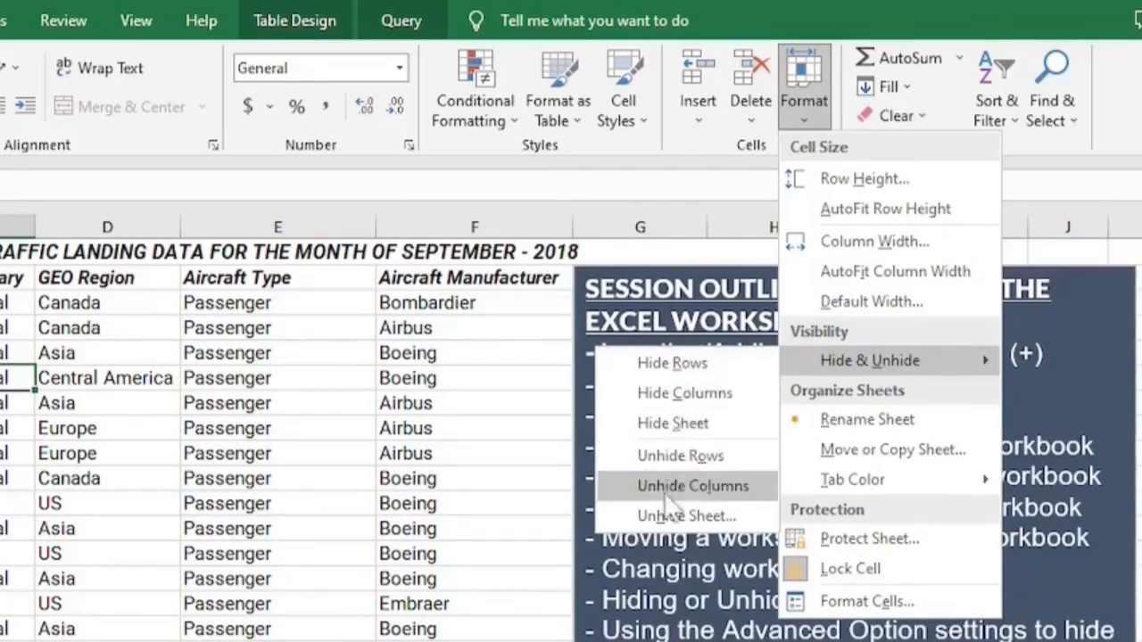
pyautogui.click(699, 427)
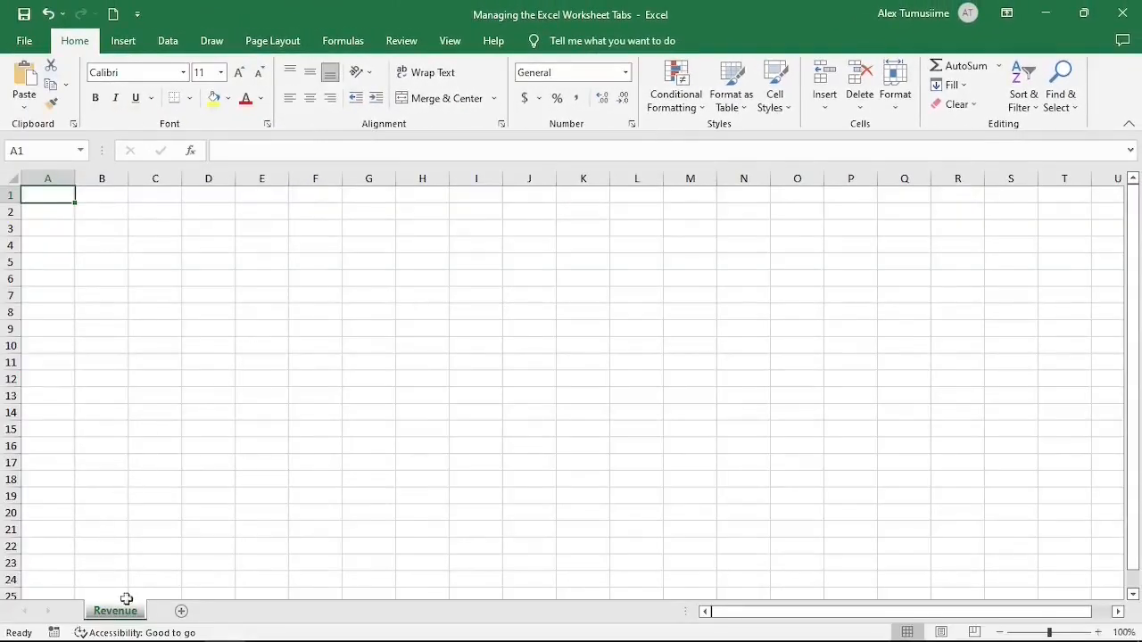
# Unhide the Landing Data (2) worksheet from the Revenue worksheet's tab.
pyautogui.rightClick(124, 618)
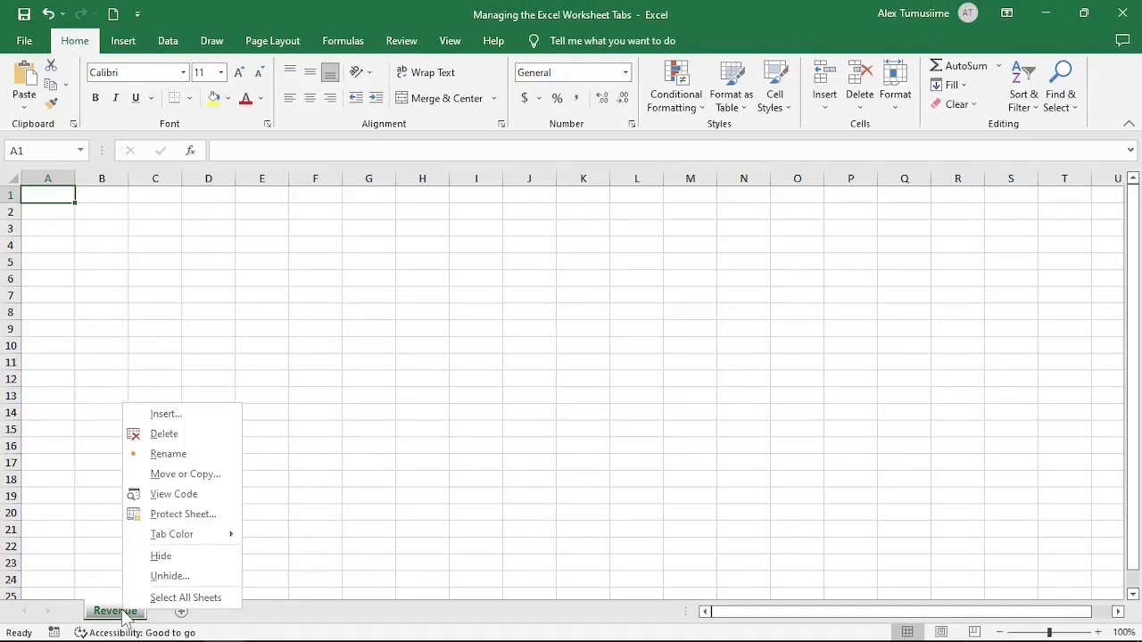
pyautogui.click(181, 585)
pyautogui.moveTo(197, 484); pyautogui.dragTo(317, 384)
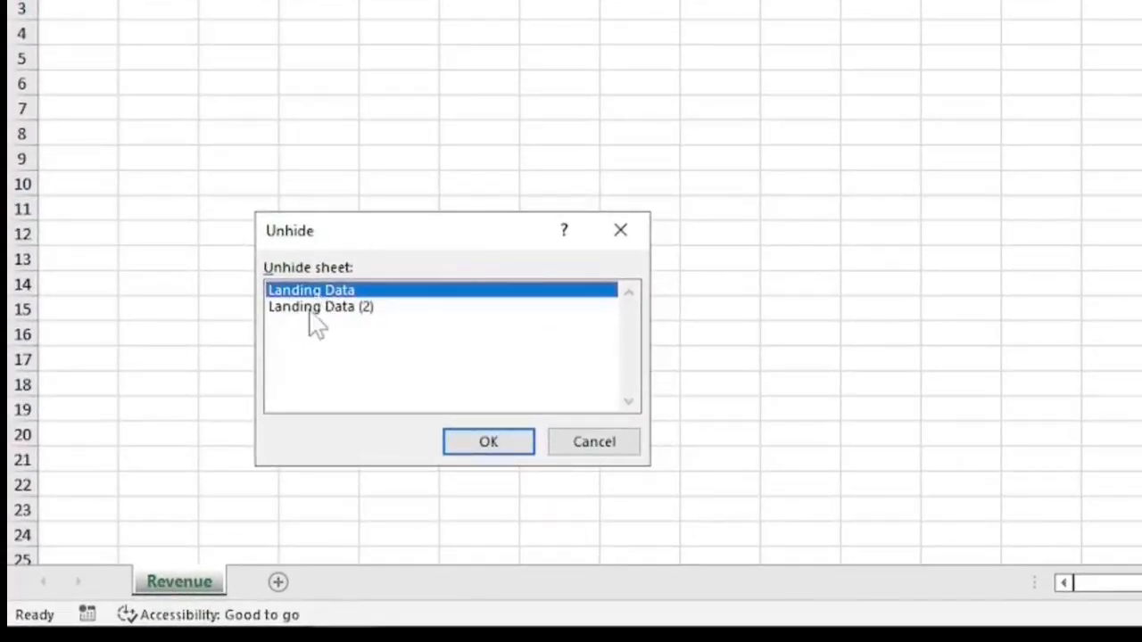
pyautogui.click(312, 314)
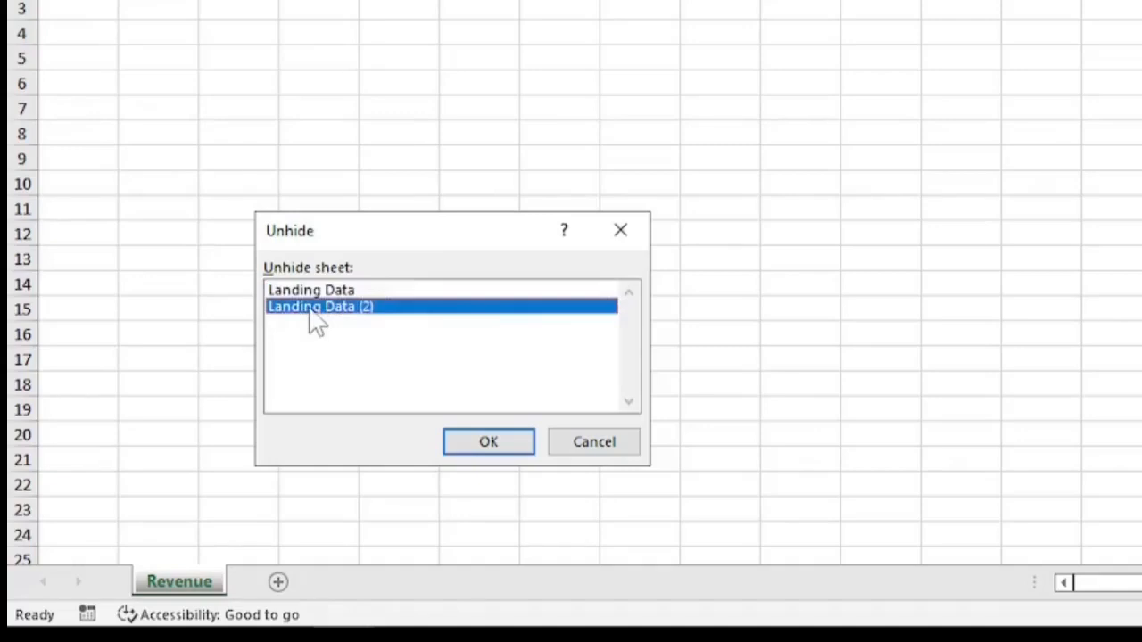
pyautogui.click(508, 443)
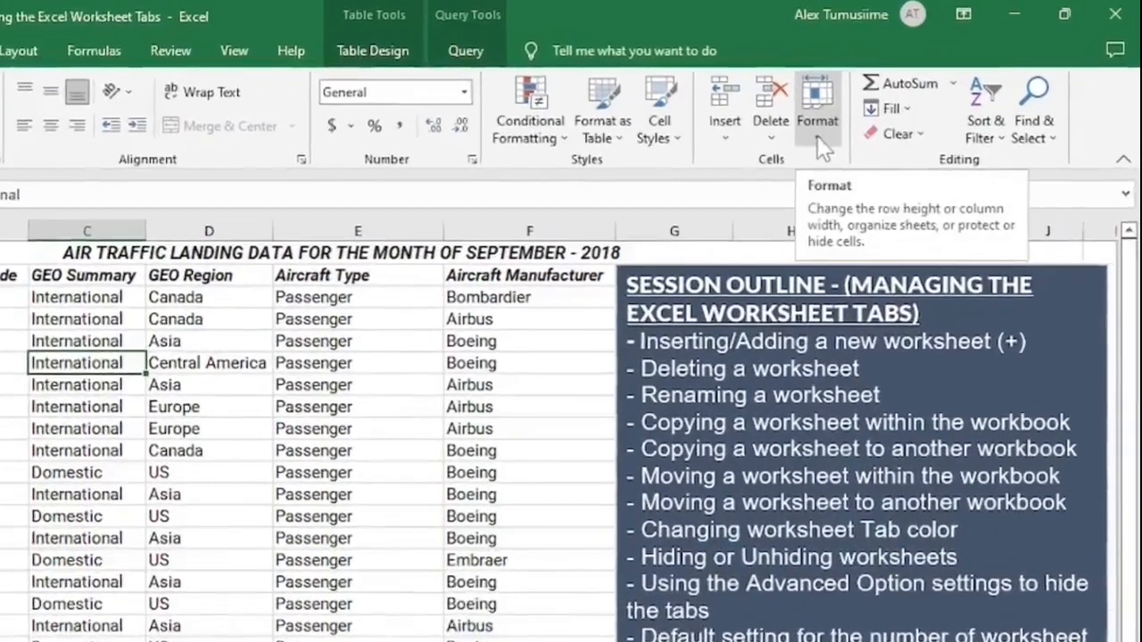
# Unhide the Landing Data worksheet using the cell Format options.
pyautogui.click(893, 105)
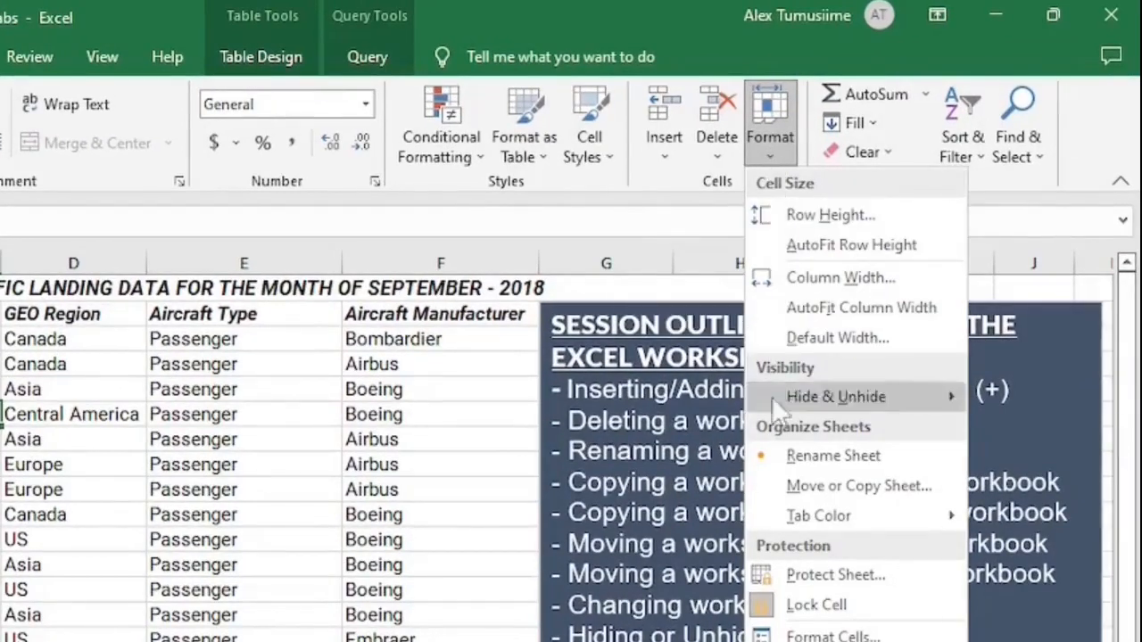
pyautogui.moveTo(818, 392)
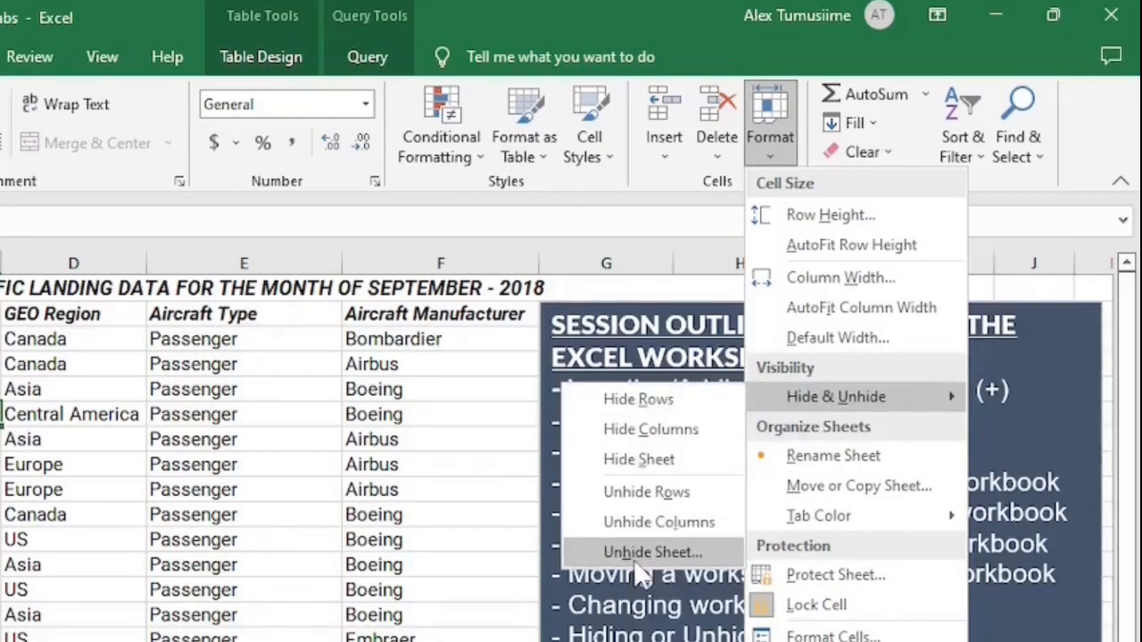
pyautogui.click(639, 552)
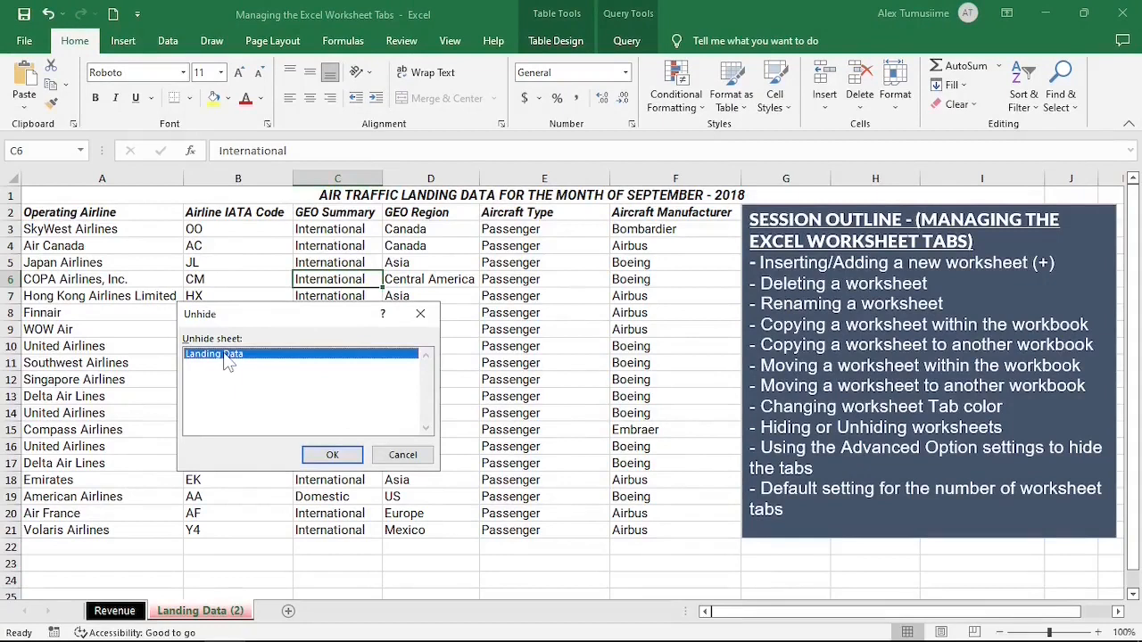
pyautogui.click(332, 456)
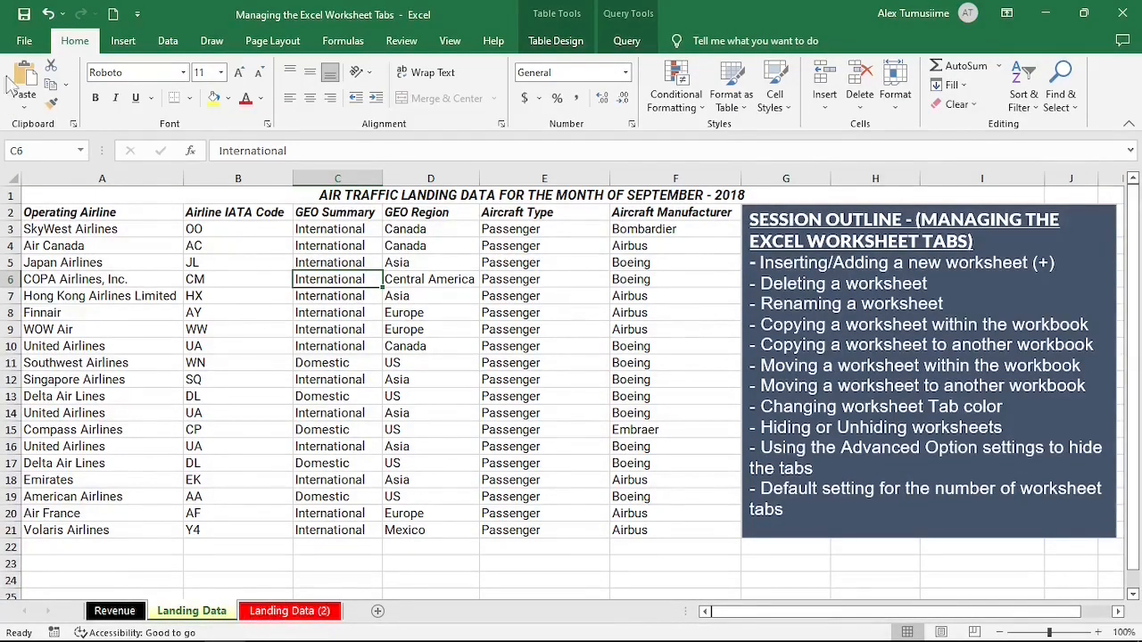
# Hide all sheet tabs of the workbook by turning off Show sheet tabs in the advanced Excel options.
pyautogui.click(24, 41)
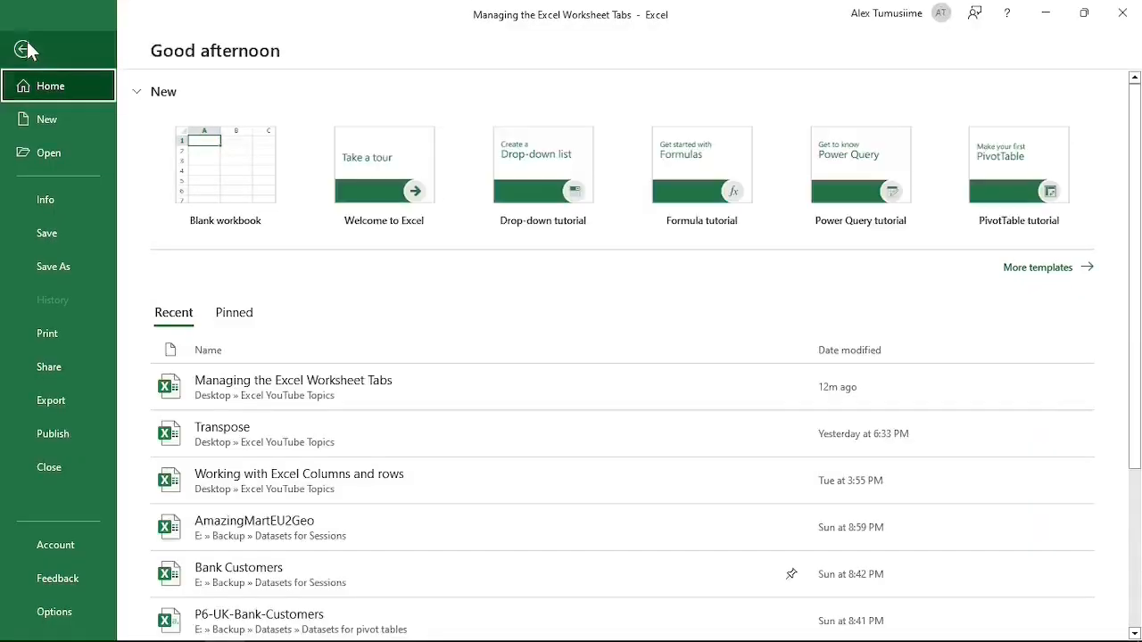
pyautogui.click(54, 615)
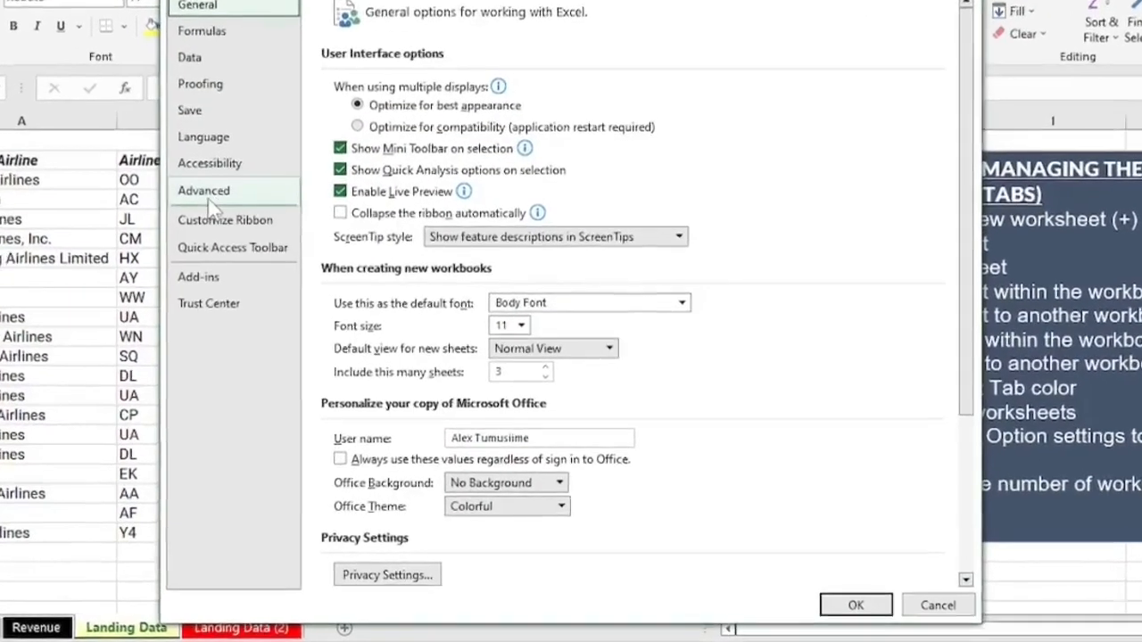
pyautogui.click(260, 241)
pyautogui.scroll(-10, 409, 196)
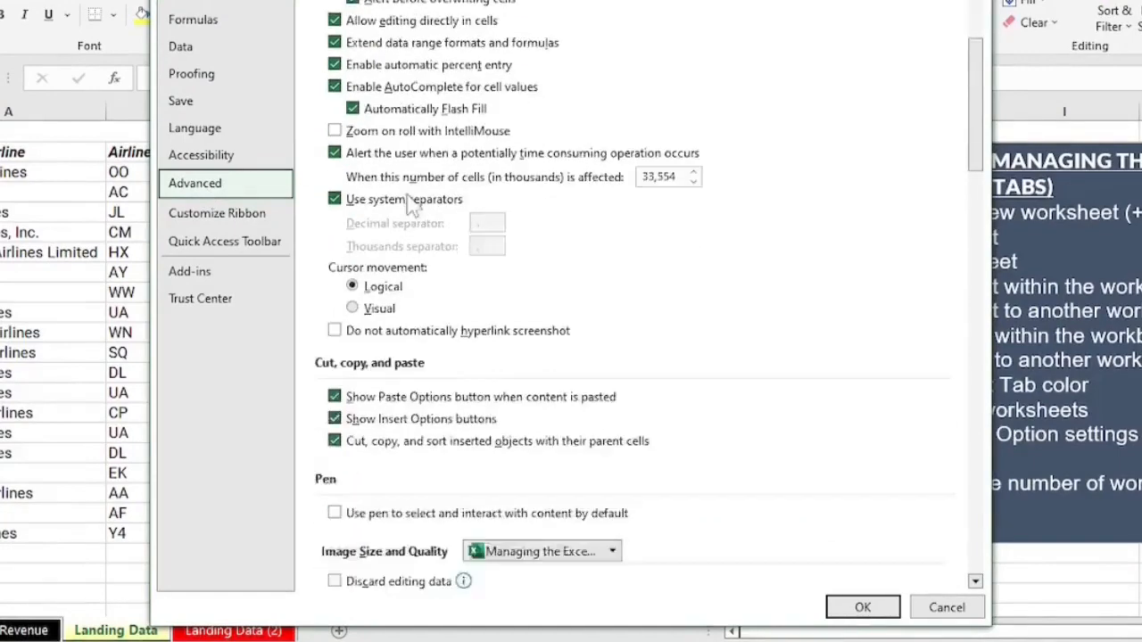
pyautogui.scroll(-5, 408, 225)
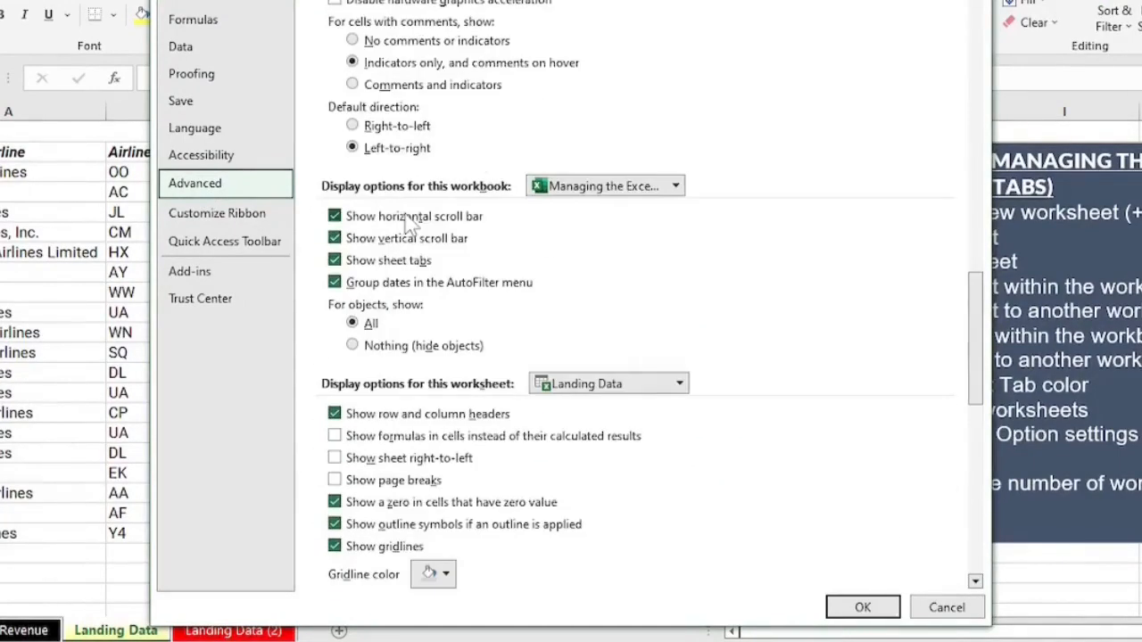
pyautogui.scroll(-3, 408, 223)
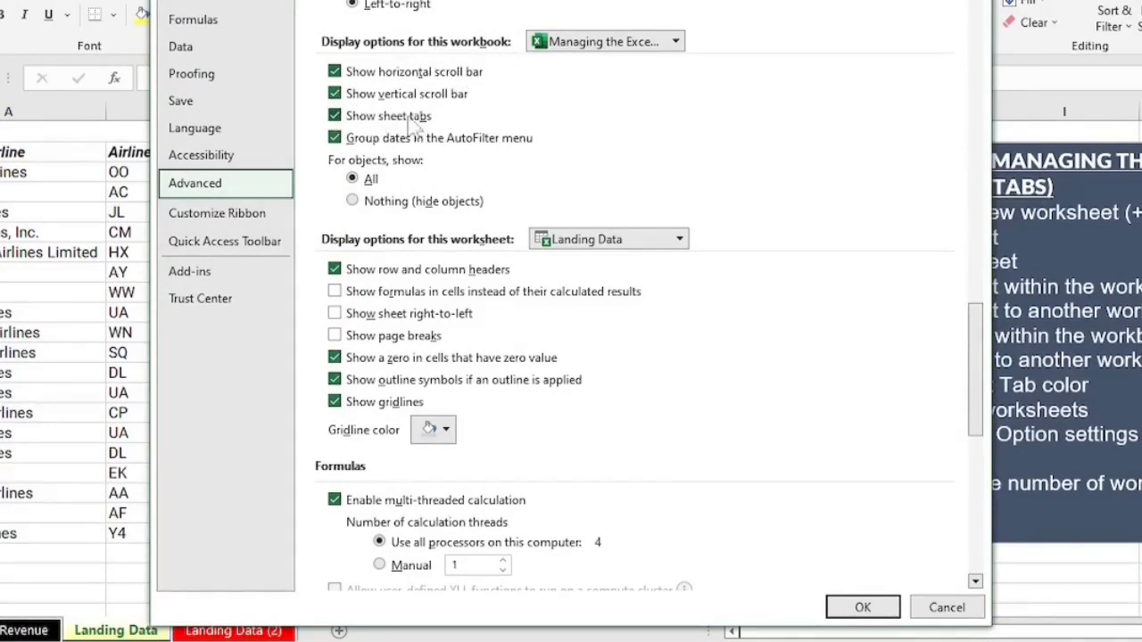
pyautogui.click(335, 115)
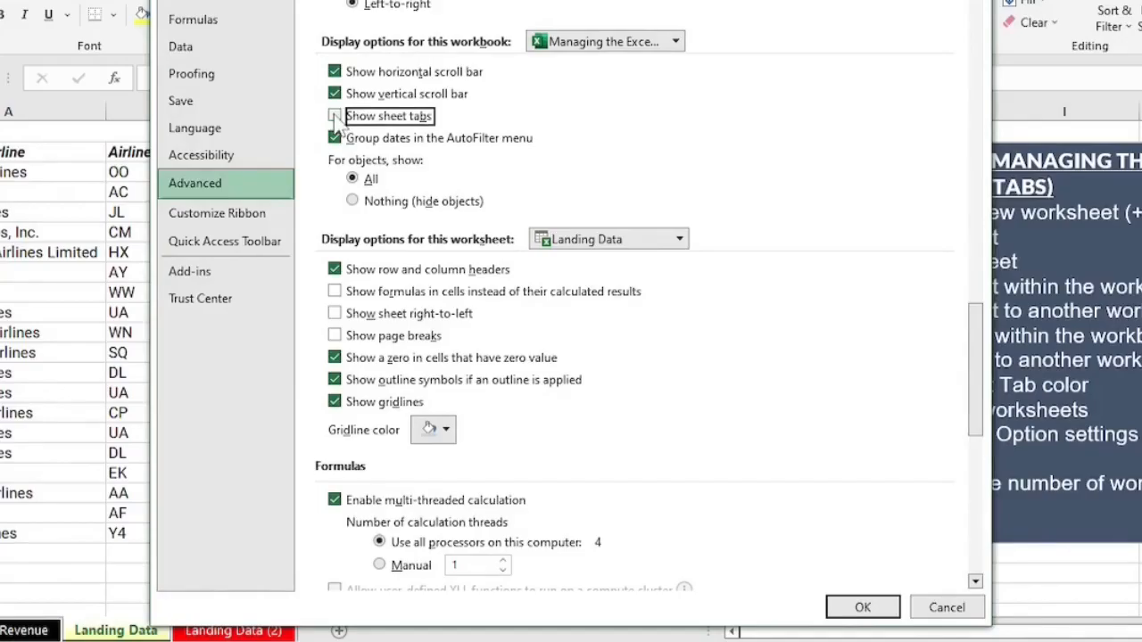
pyautogui.click(859, 608)
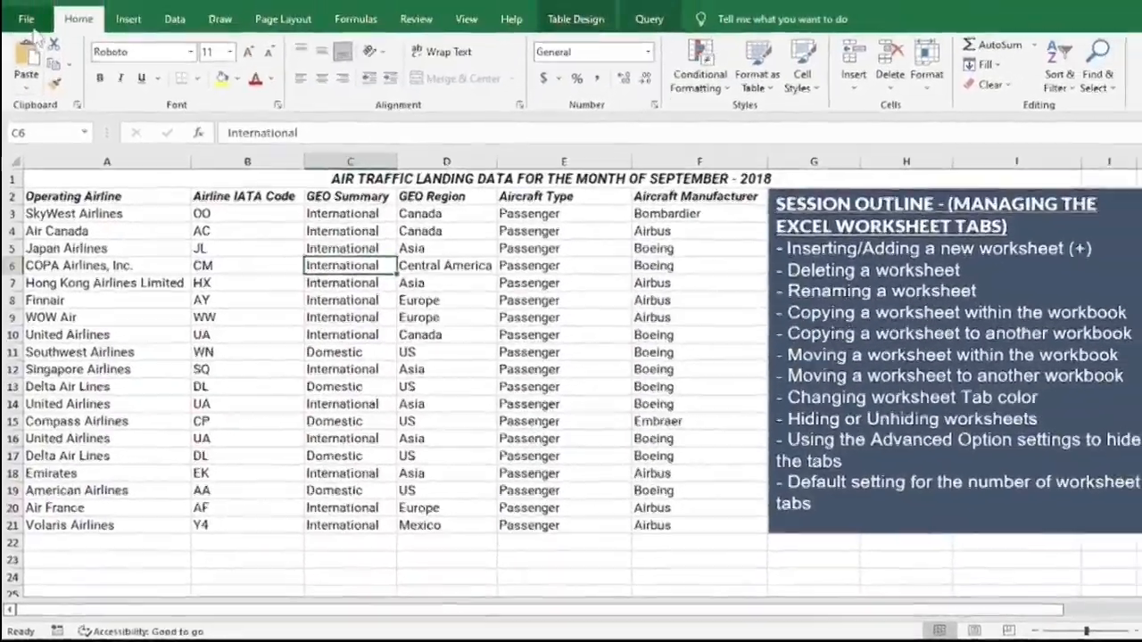
# Restore the workbook's sheet tabs by turning Show sheet tabs back on in the advanced Excel options.
pyautogui.click(28, 20)
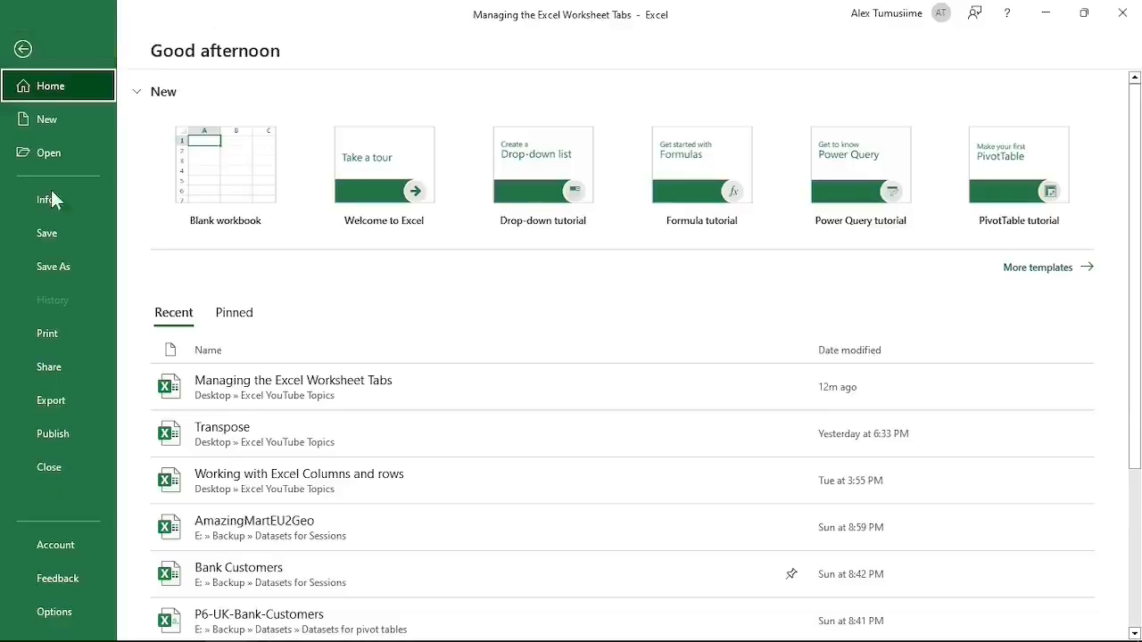
pyautogui.click(63, 612)
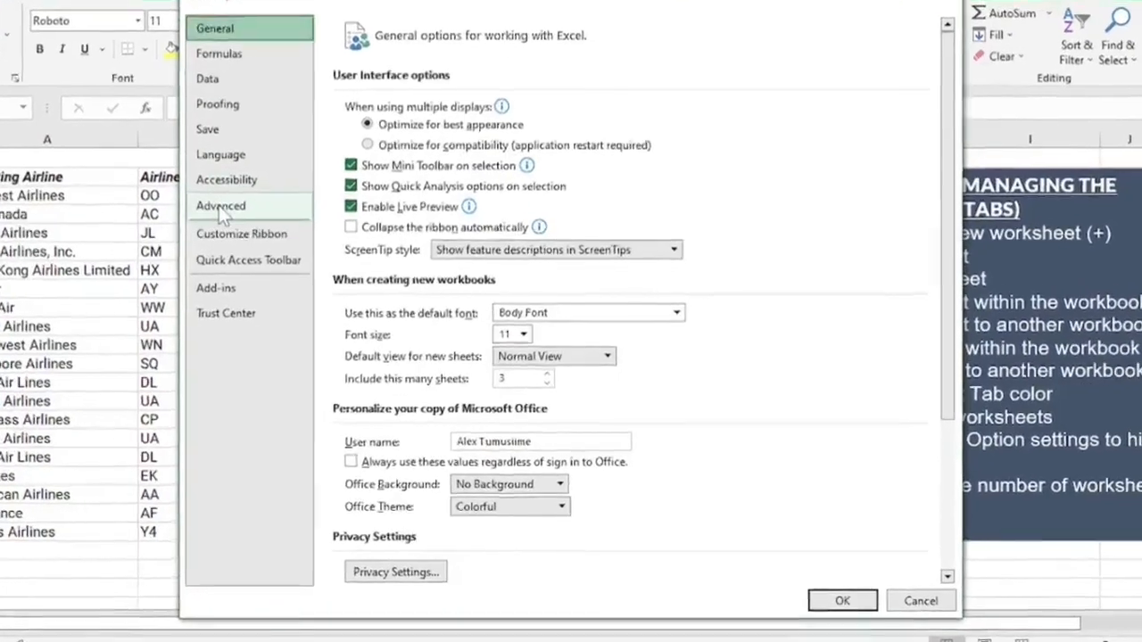
pyautogui.click(257, 239)
pyautogui.scroll(-15, 373, 198)
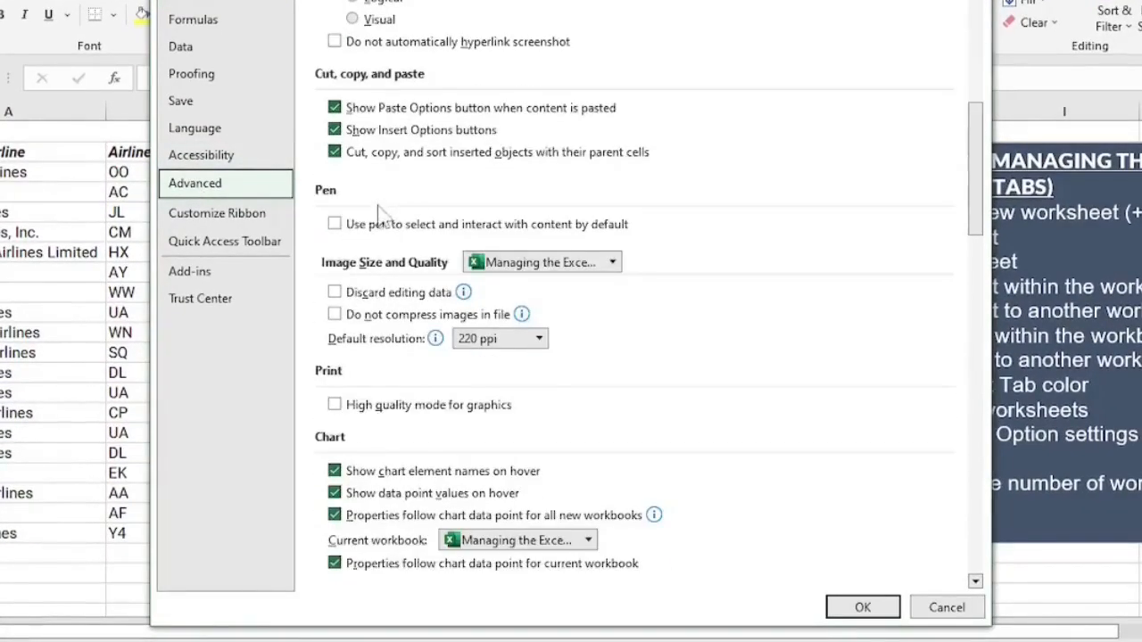
pyautogui.scroll(-6, 382, 214)
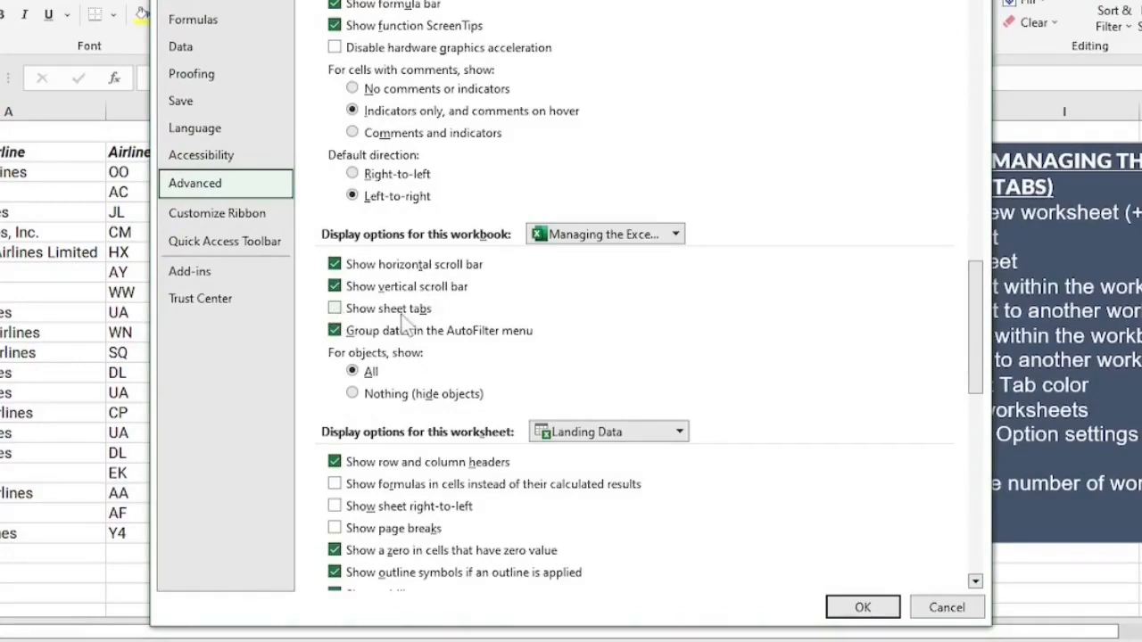
pyautogui.click(338, 314)
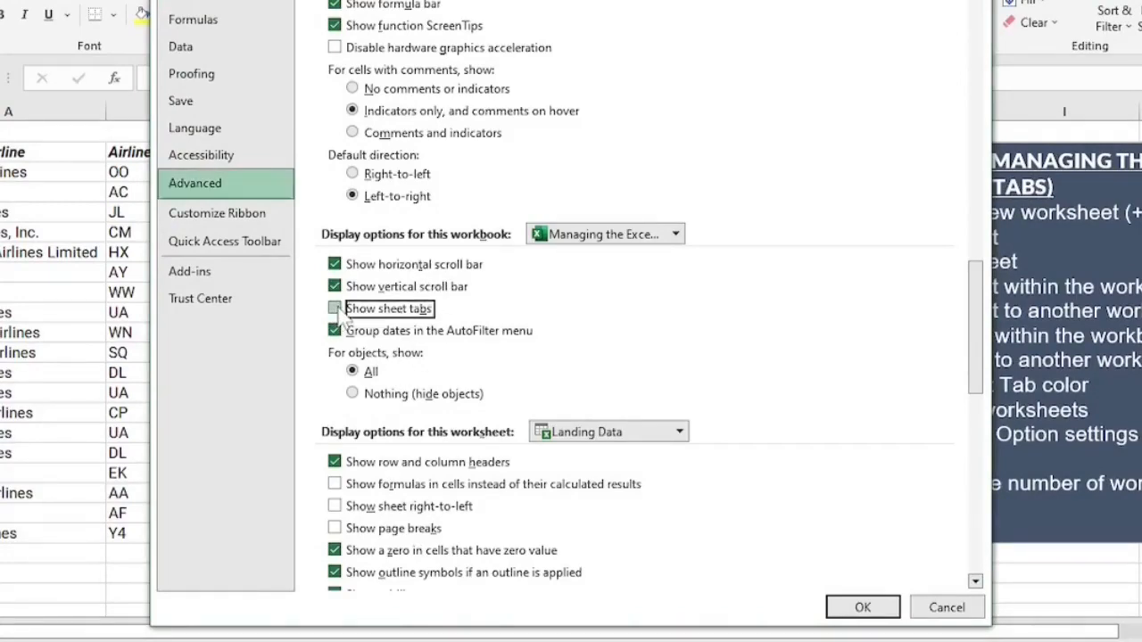
pyautogui.click(862, 608)
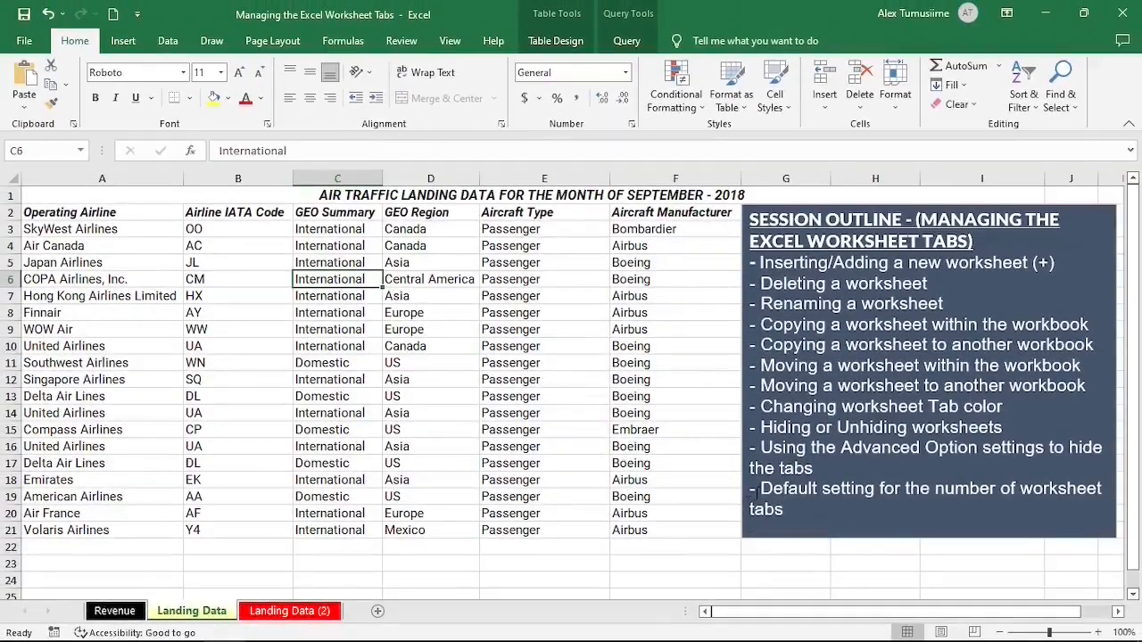
# Set new workbooks to include 1 sheet in the general Excel options, and check the setting with a temporary blank workbook.
pyautogui.scroll(-1, 782, 479)
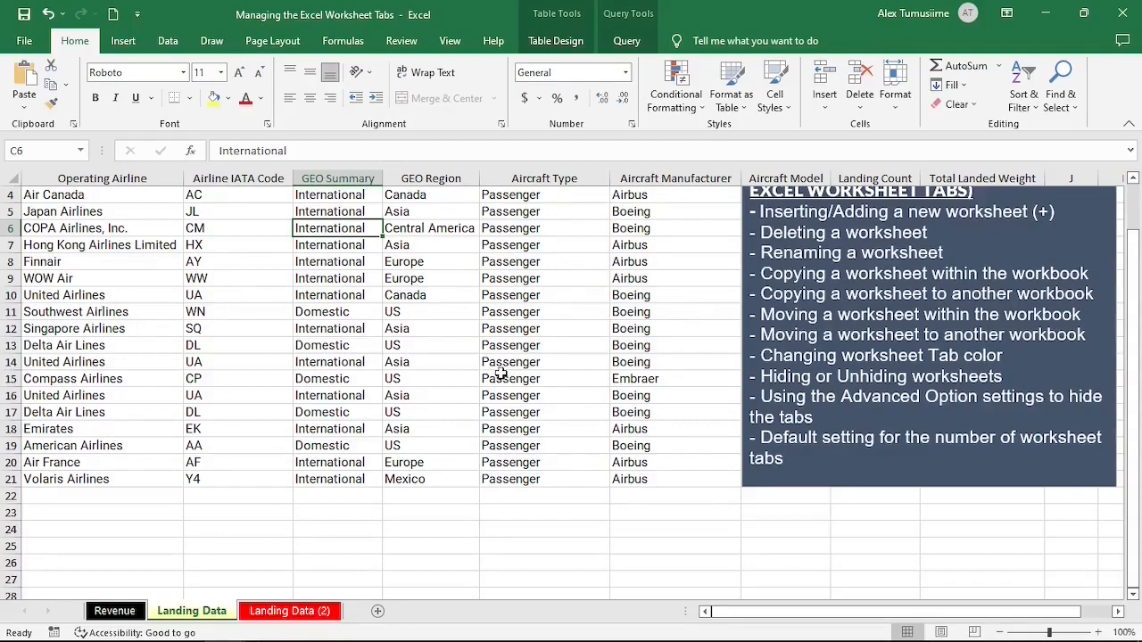
pyautogui.click(24, 45)
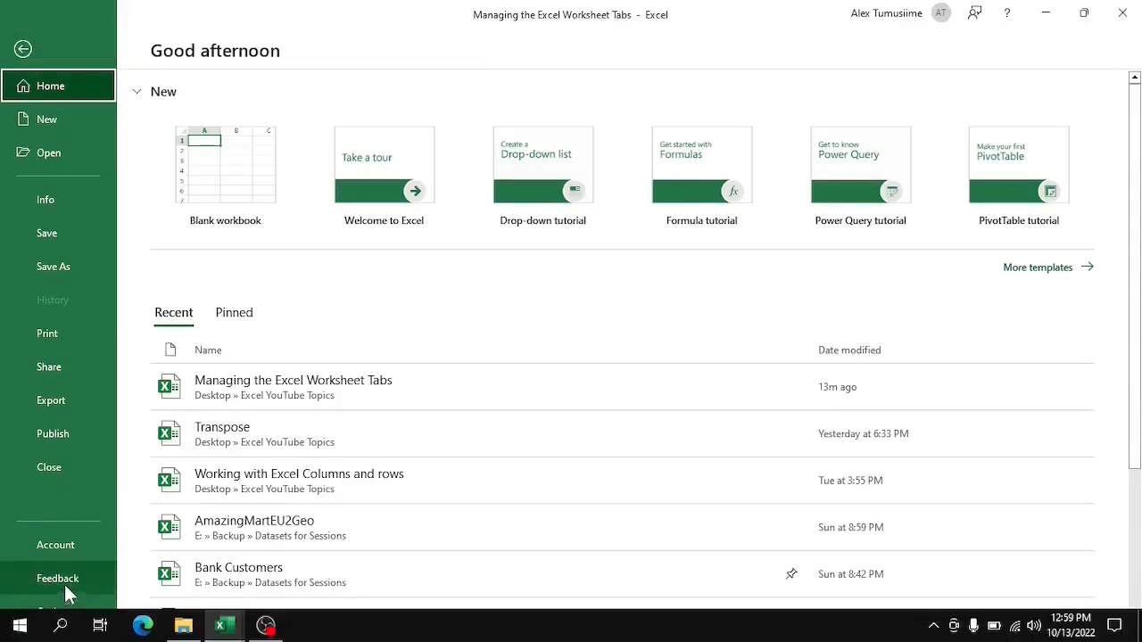
pyautogui.click(70, 615)
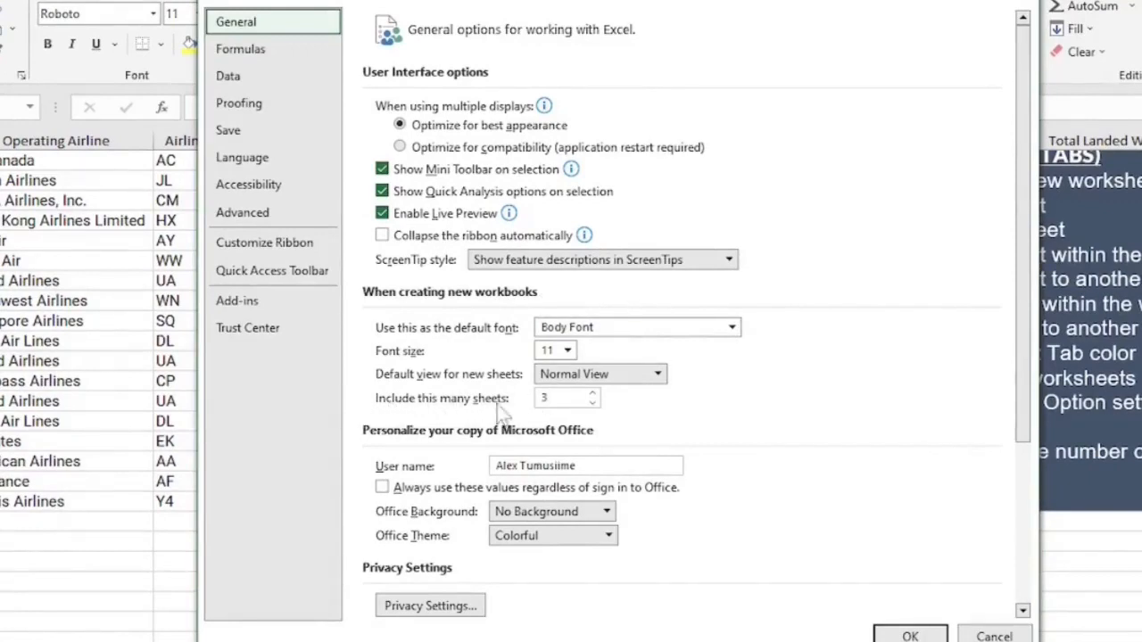
pyautogui.click(594, 403)
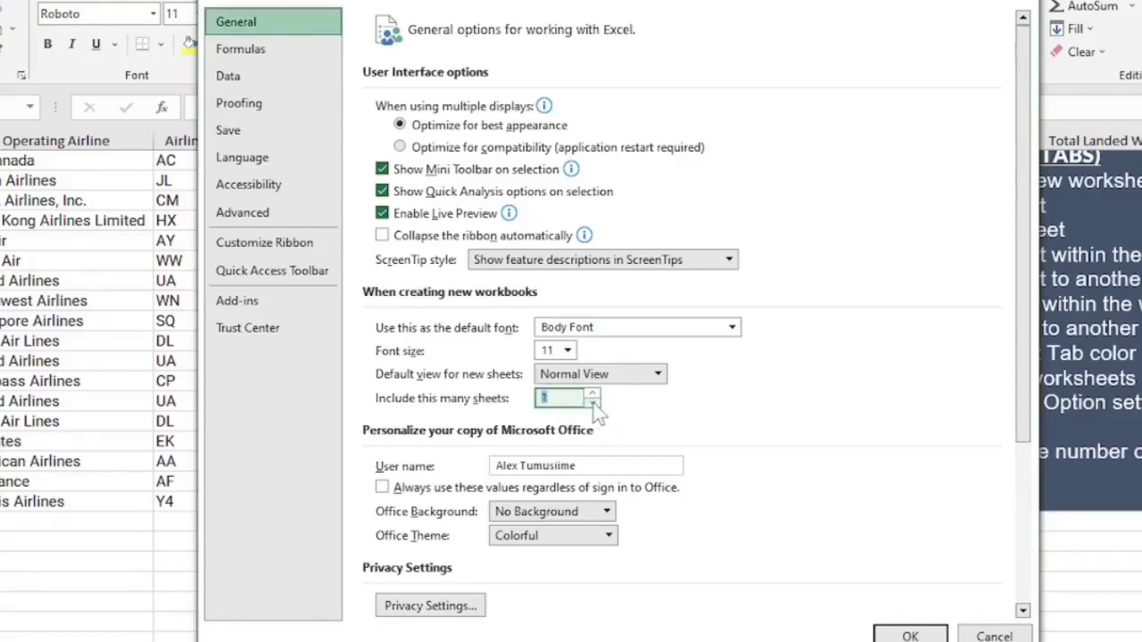
pyautogui.click(896, 635)
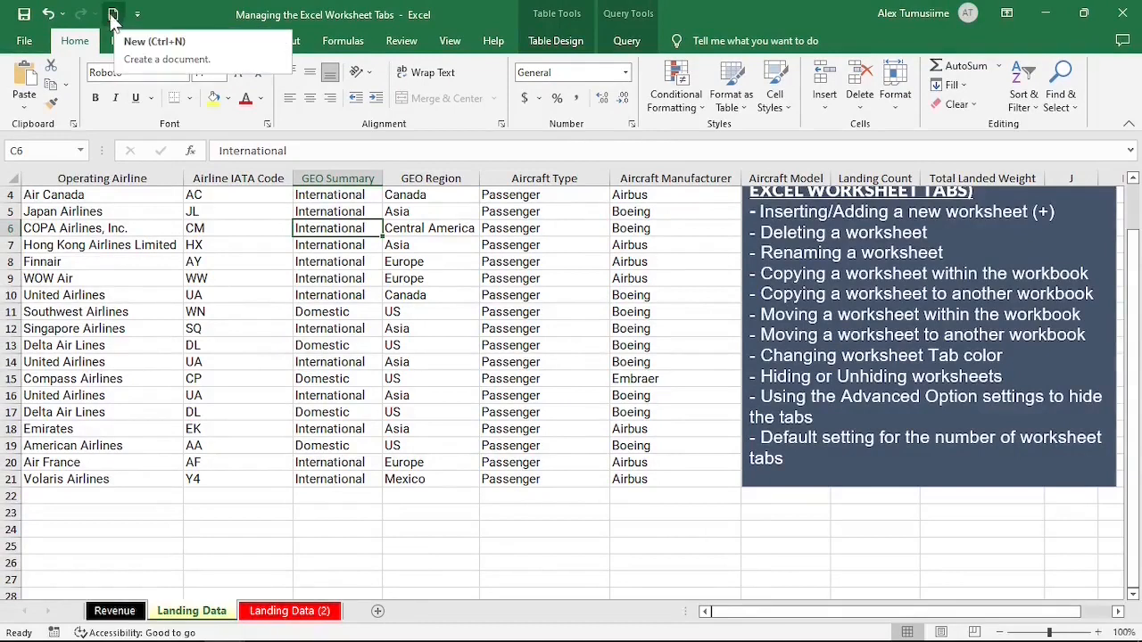
pyautogui.click(115, 14)
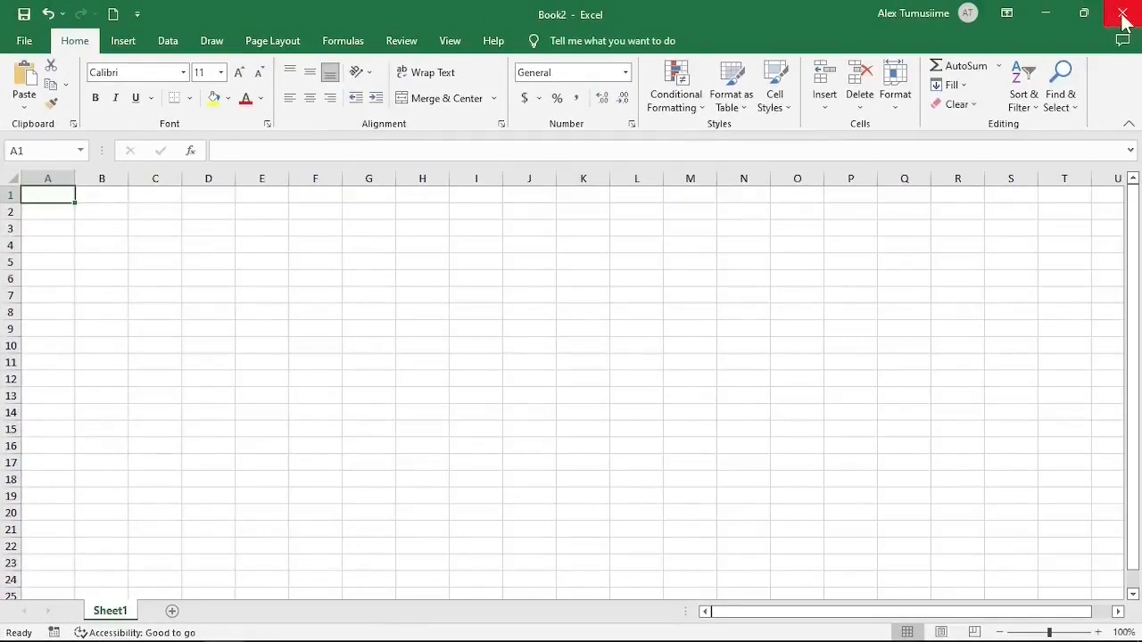
pyautogui.click(1122, 19)
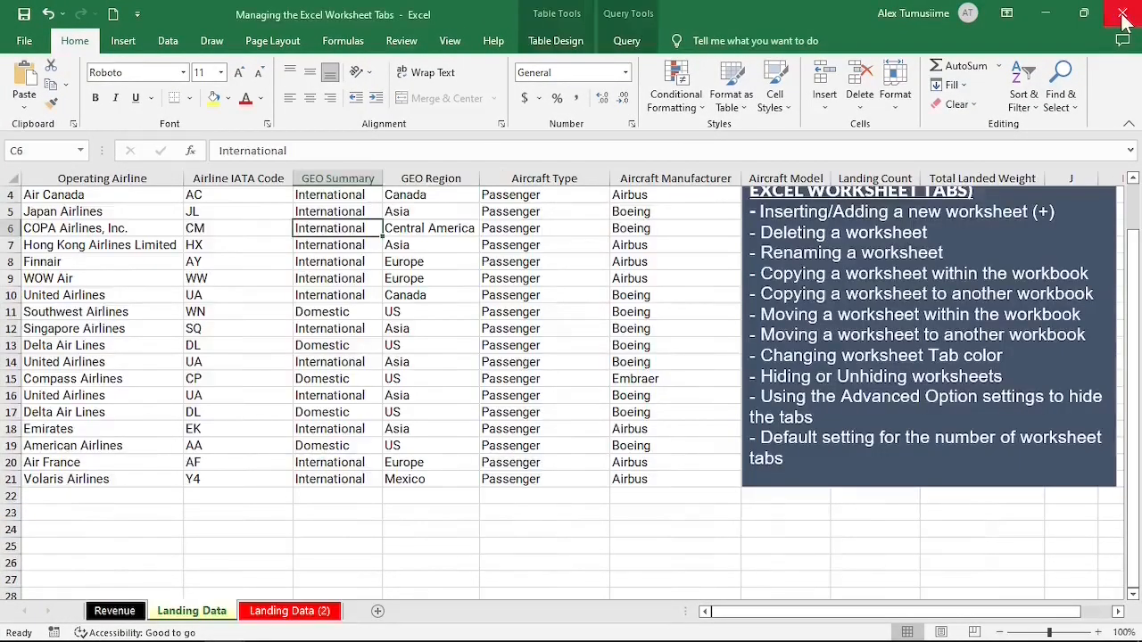
# Set new workbooks to include 3 sheets in the general Excel options, and create another blank workbook to check the setting.
pyautogui.click(24, 41)
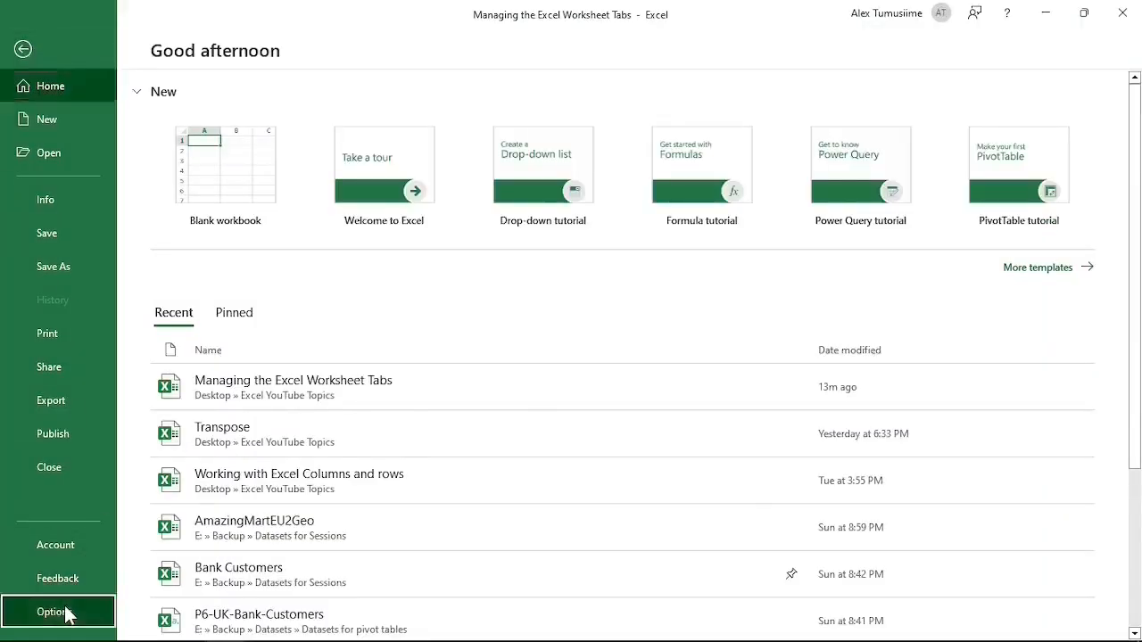
pyautogui.click(56, 611)
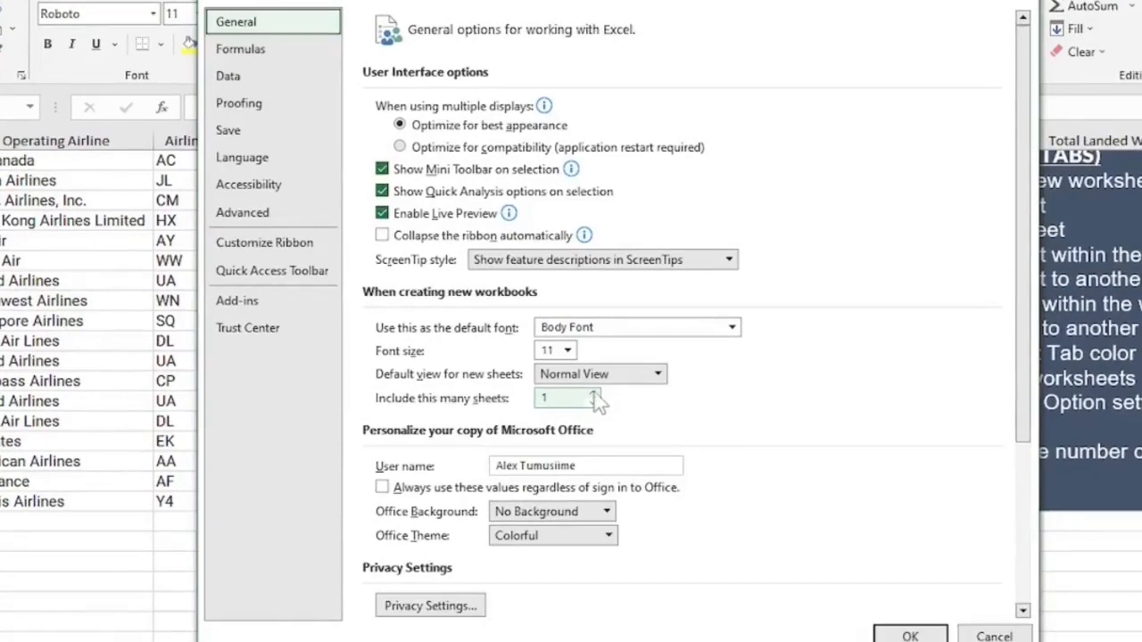
pyautogui.click(594, 394)
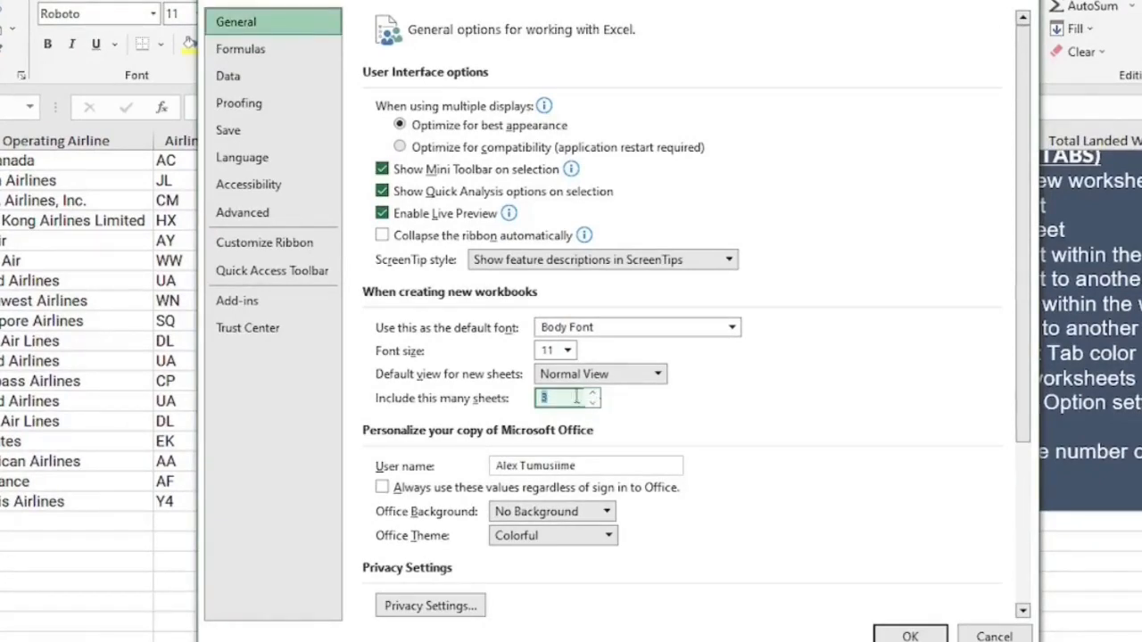
pyautogui.click(902, 636)
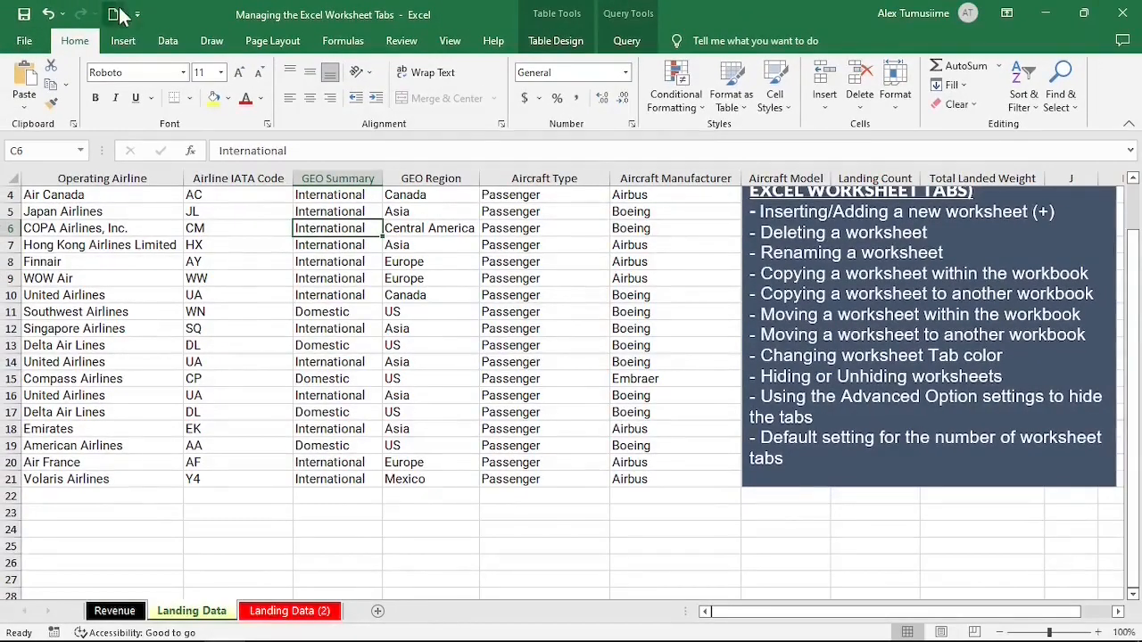
pyautogui.click(113, 14)
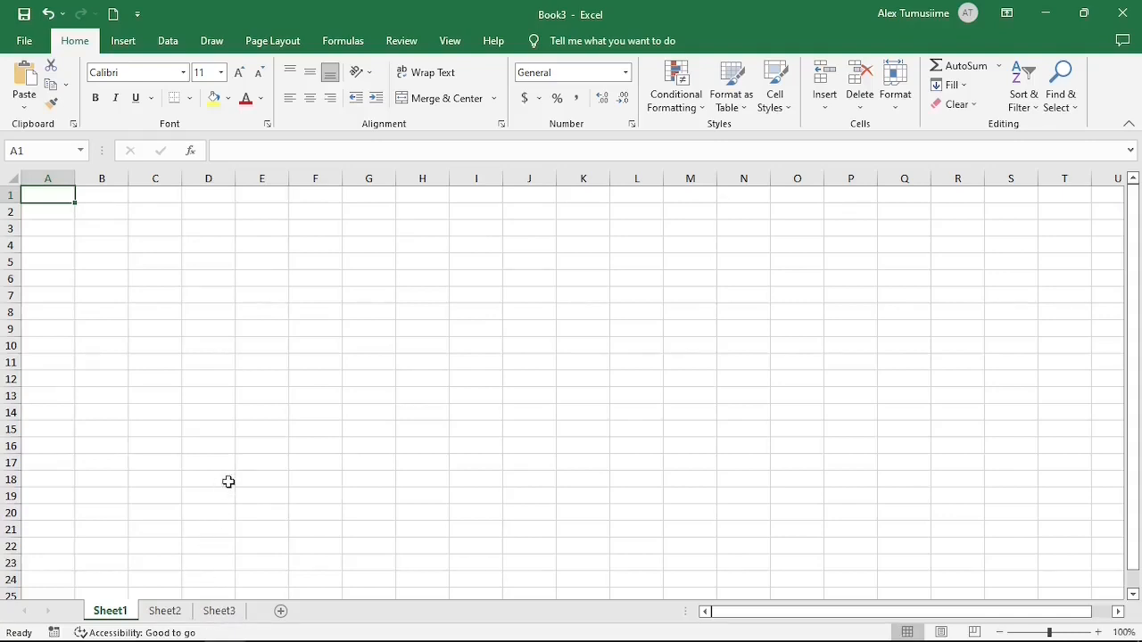
pyautogui.click(226, 626)
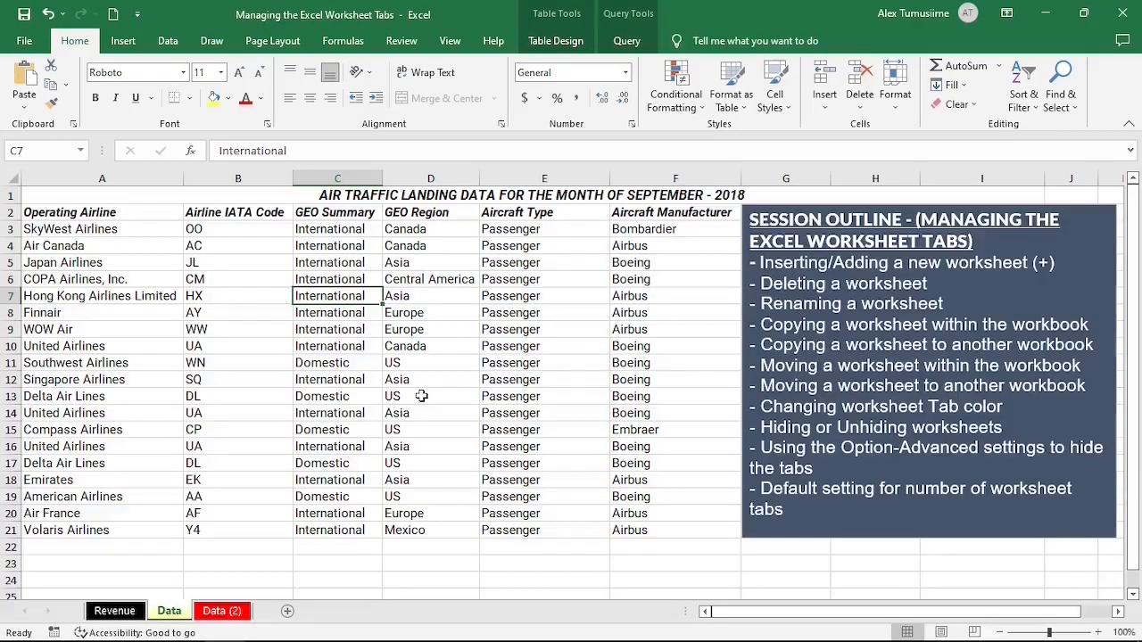